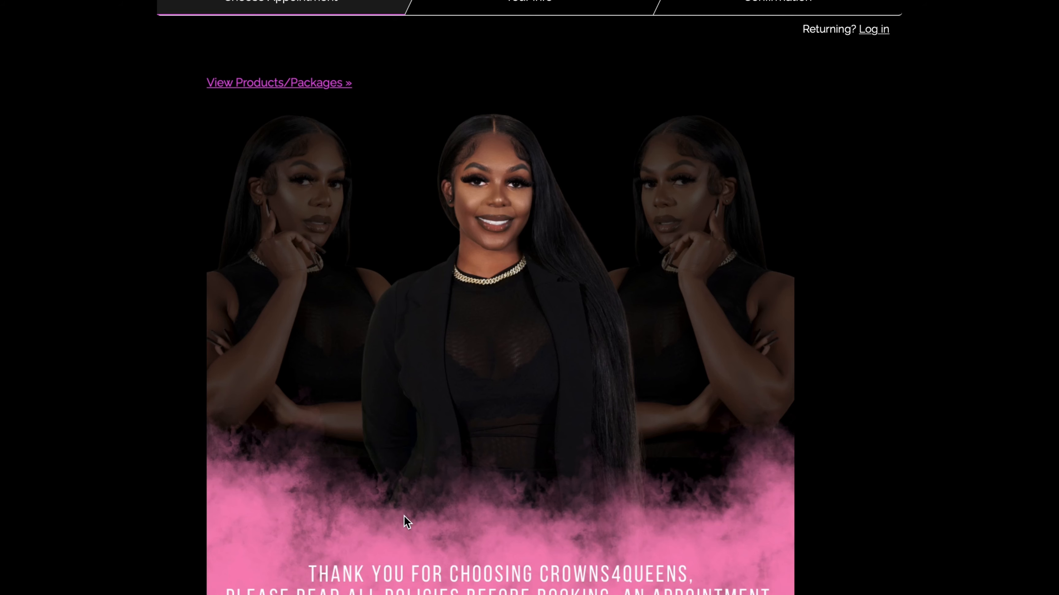
Review the client scheduling page from the welcome graphic through the booking policies to the service categories.
scroll(403, 516, down, 6)
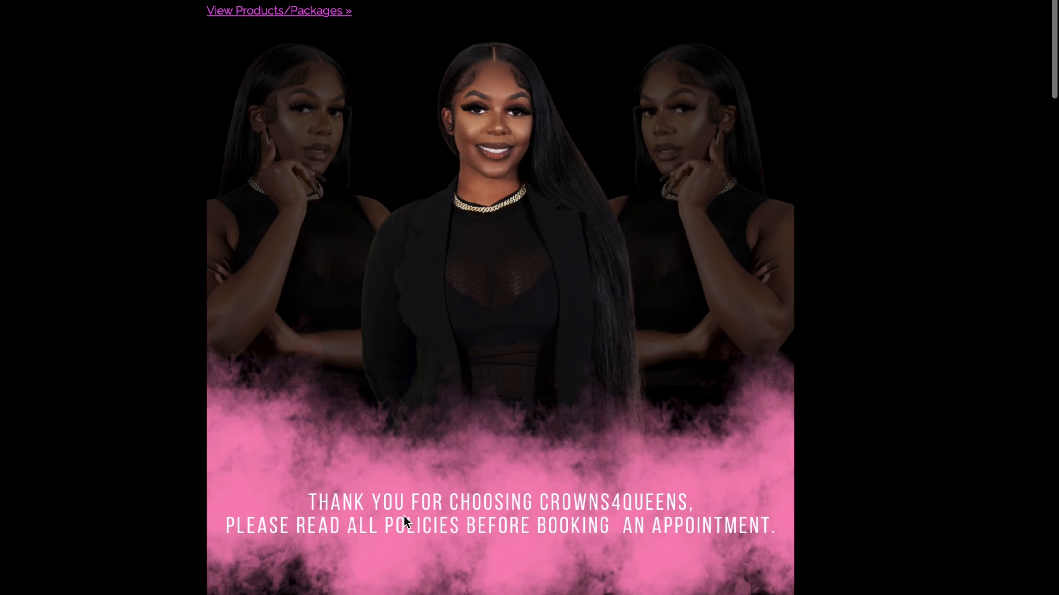
scroll(404, 516, down, 20)
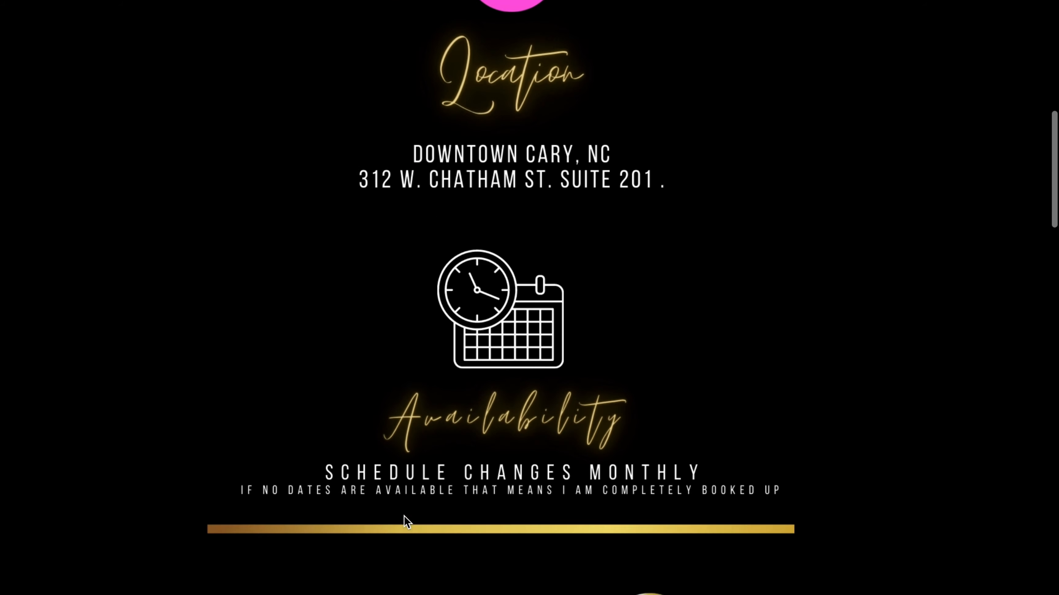
scroll(404, 516, down, 15)
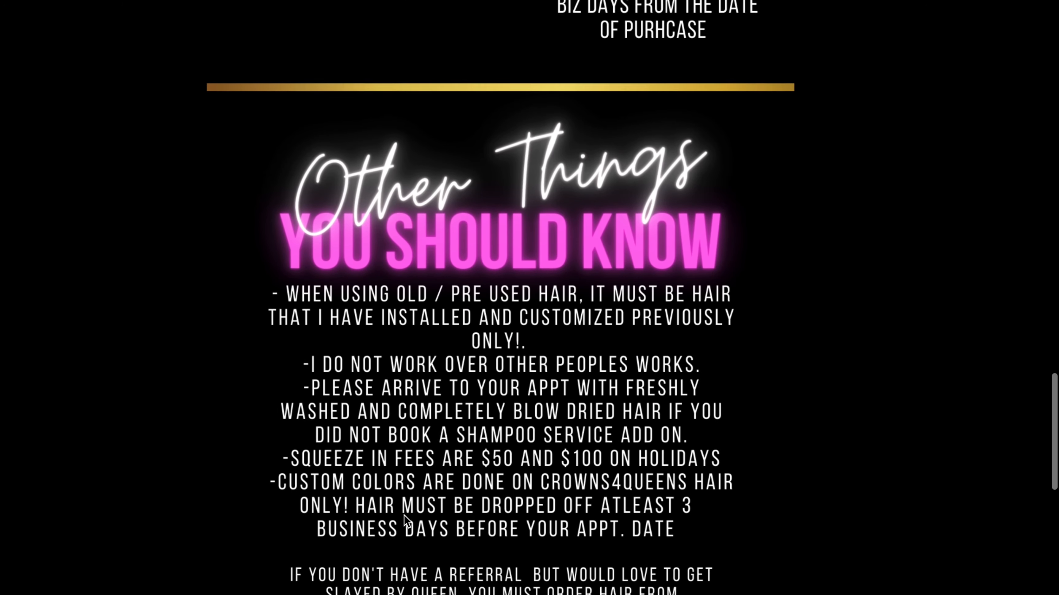
scroll(403, 516, down, 3)
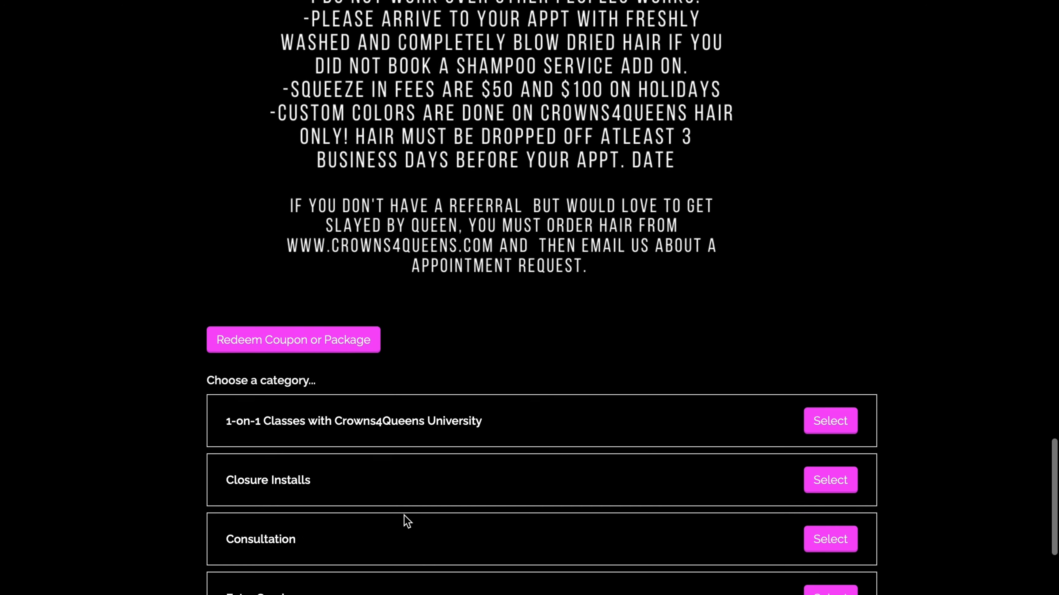
scroll(403, 515, up, 6)
scroll(403, 516, up, 10)
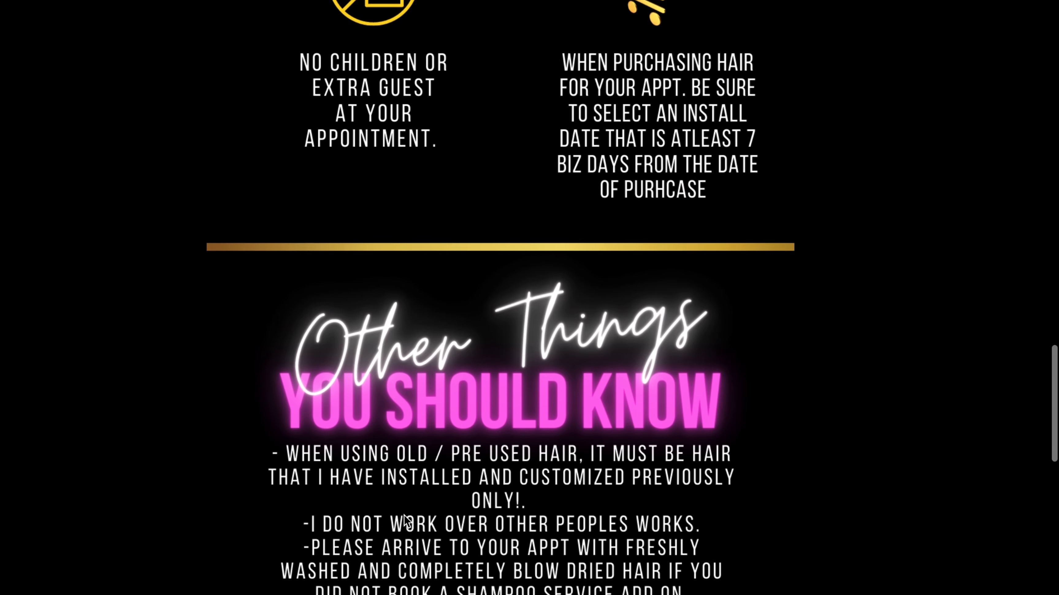
scroll(403, 515, up, 10)
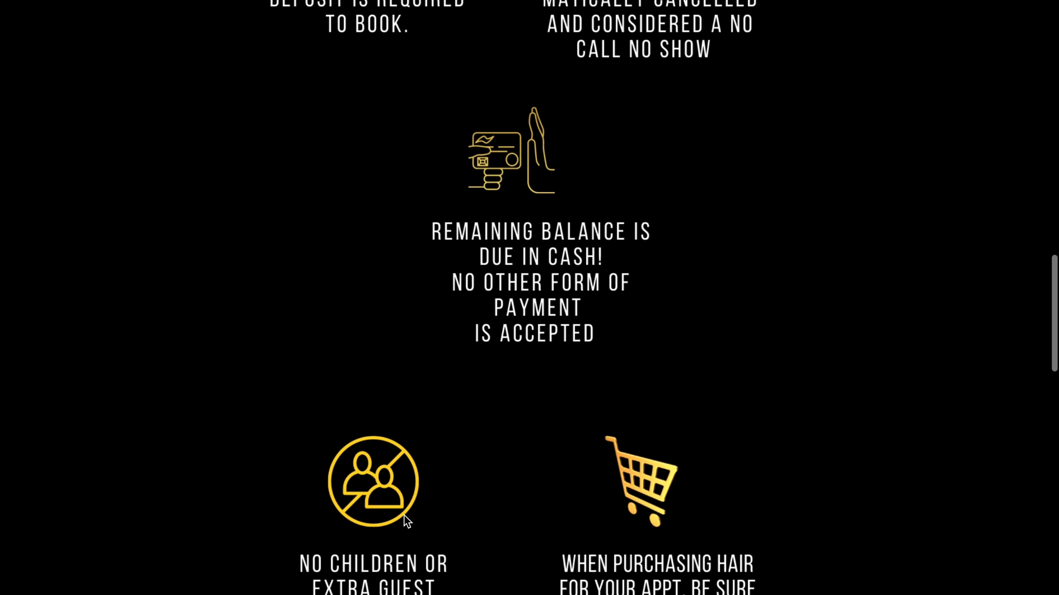
scroll(407, 522, up, 10)
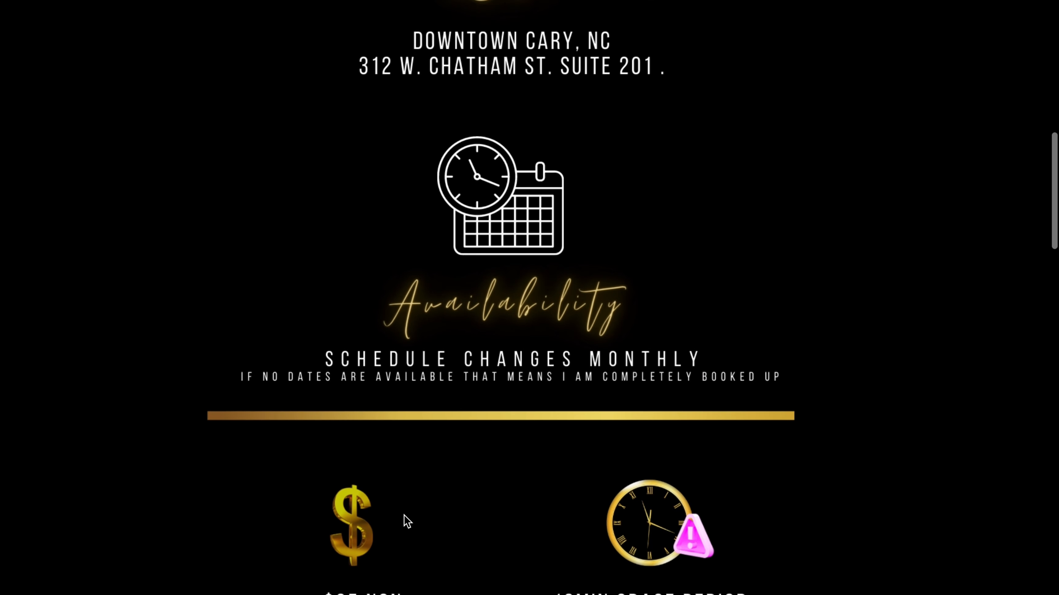
scroll(403, 516, up, 10)
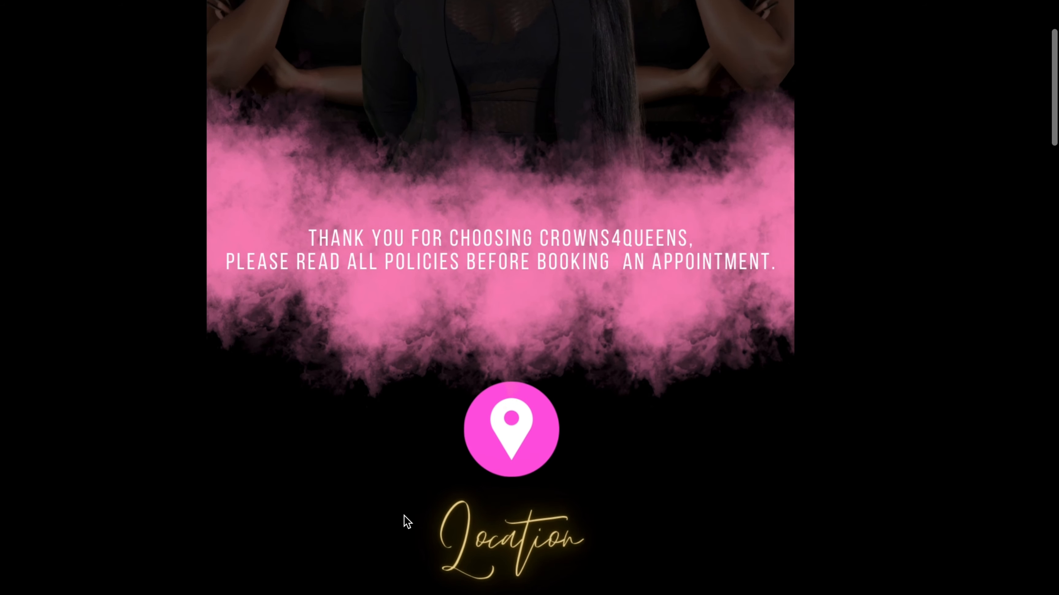
scroll(403, 515, up, 2)
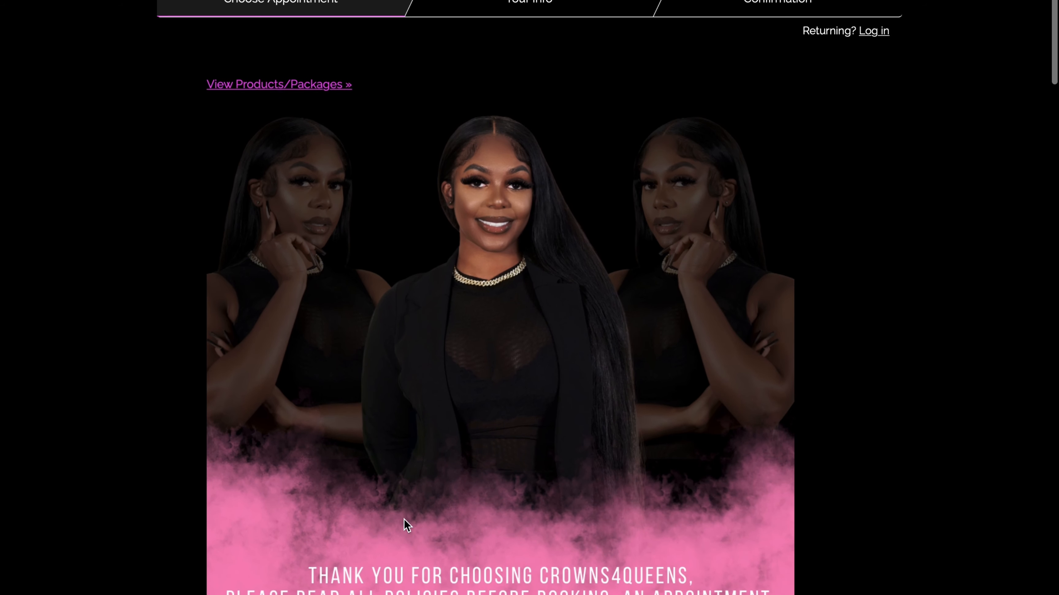
scroll(400, 533, up, 1)
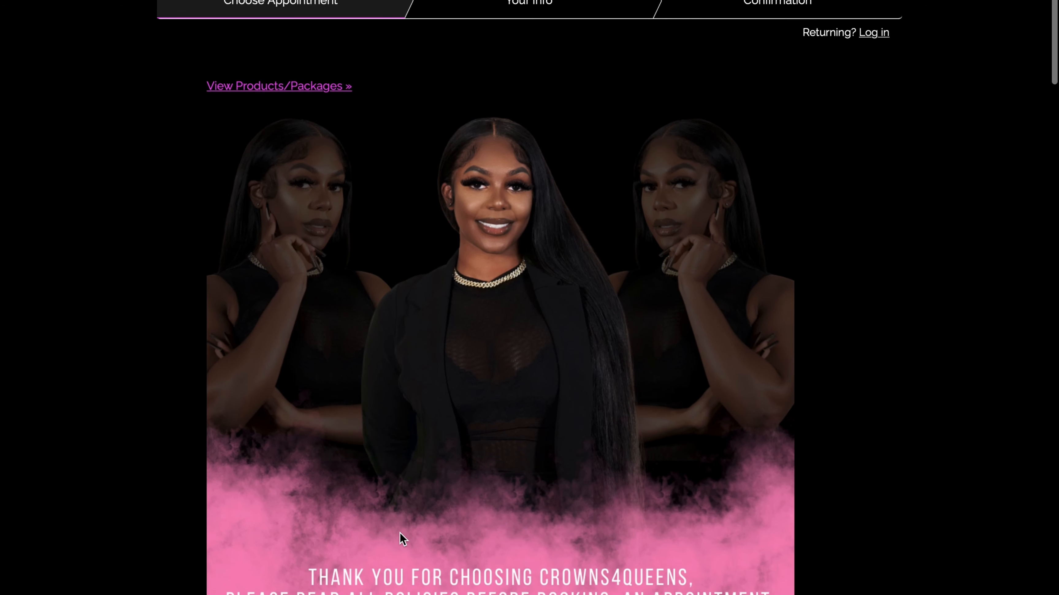
scroll(427, 164, down, 1)
Close the duplicate Schedule Appointment page and return to the Appearance settings.
mouse_move(582, 2)
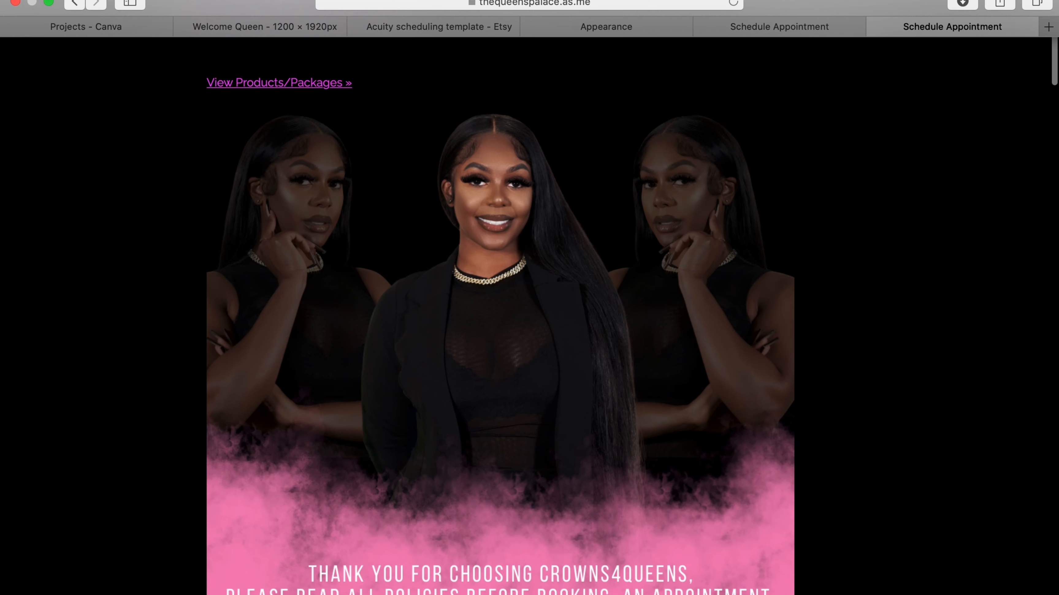
click(751, 33)
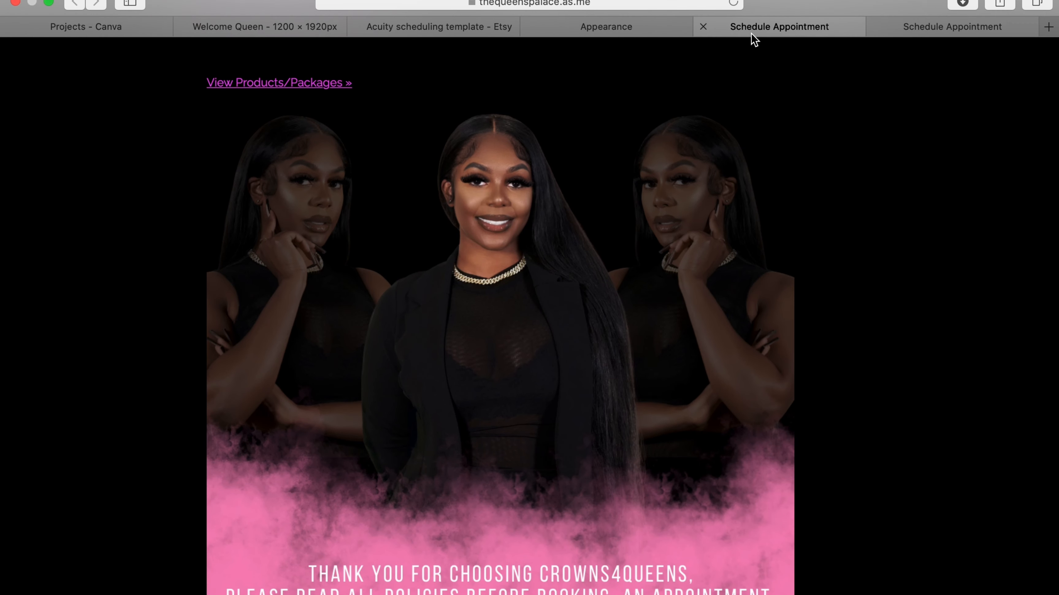
click(701, 29)
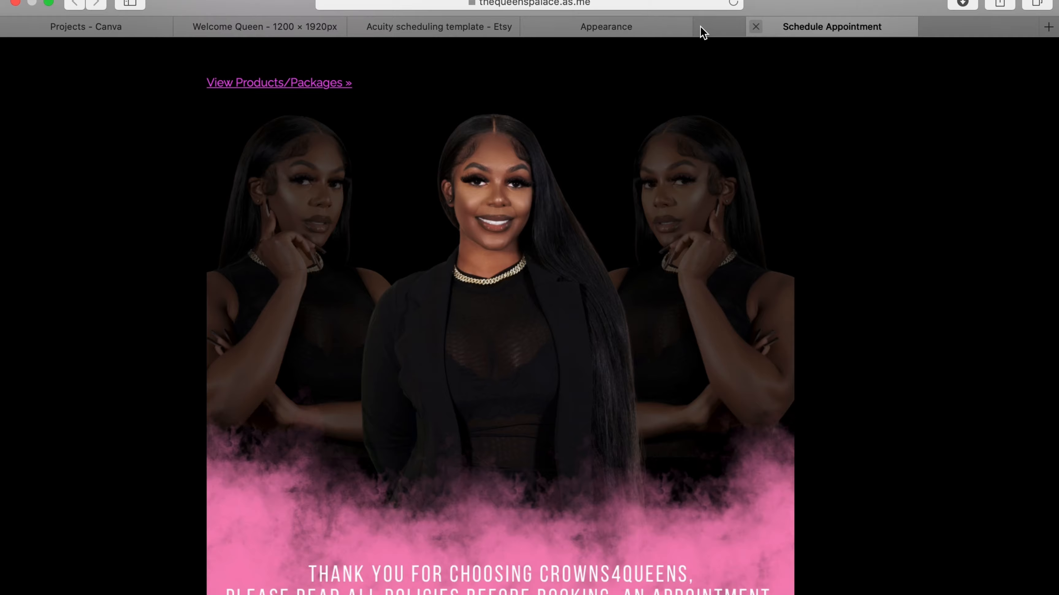
click(607, 32)
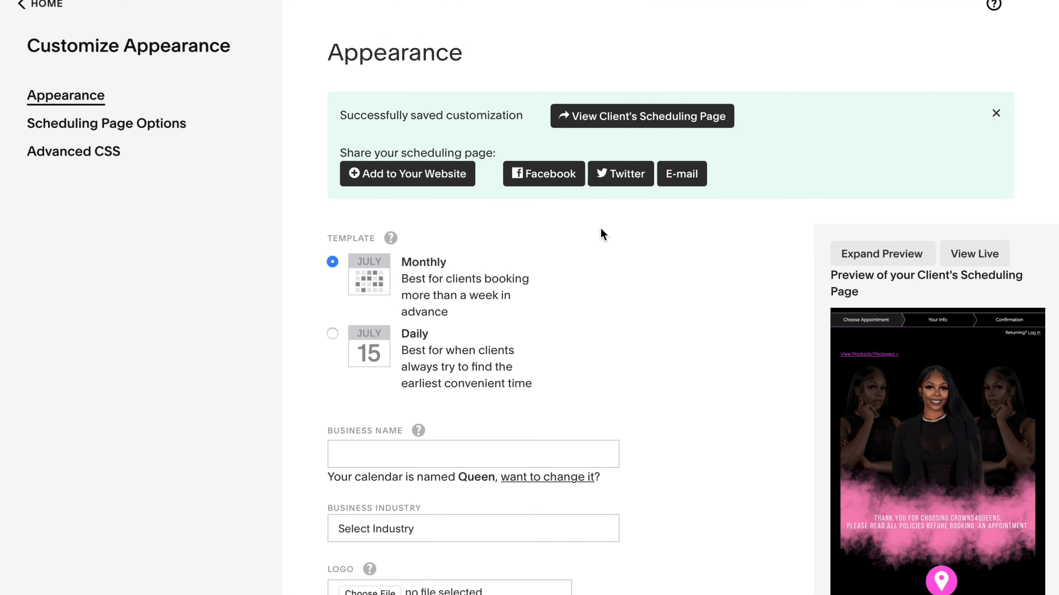
Delete all existing graphics from the Scheduling Instructions so that the editor is empty.
scroll(448, 285, down, 10)
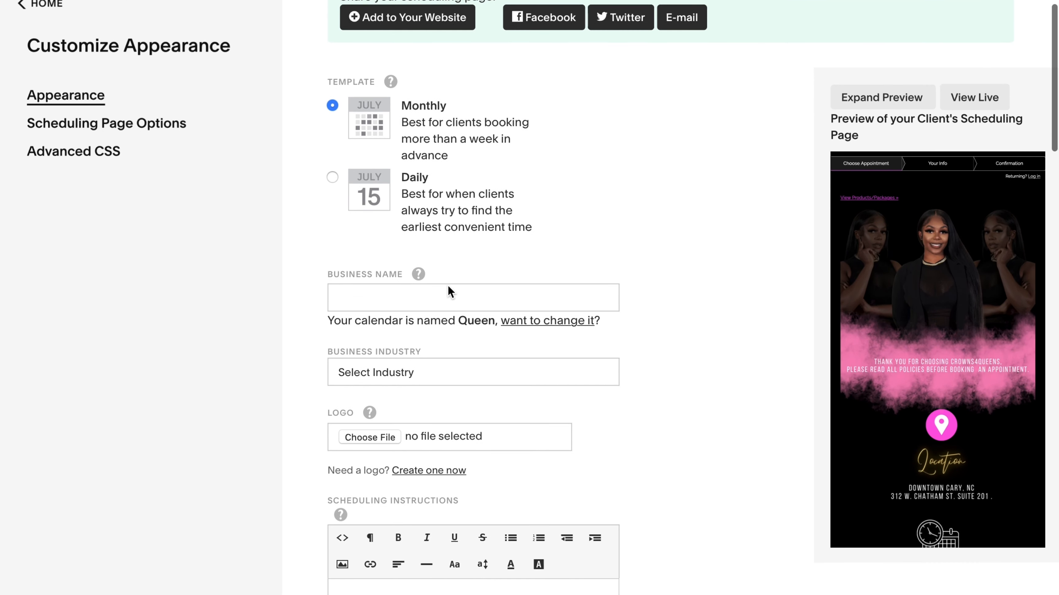
scroll(448, 286, down, 5)
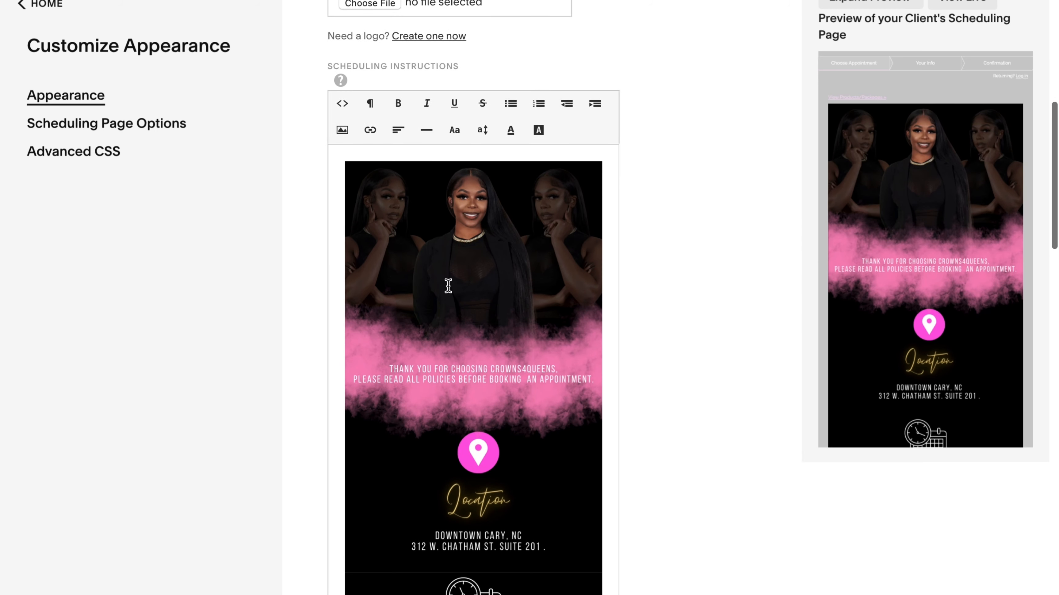
scroll(447, 285, down, 1)
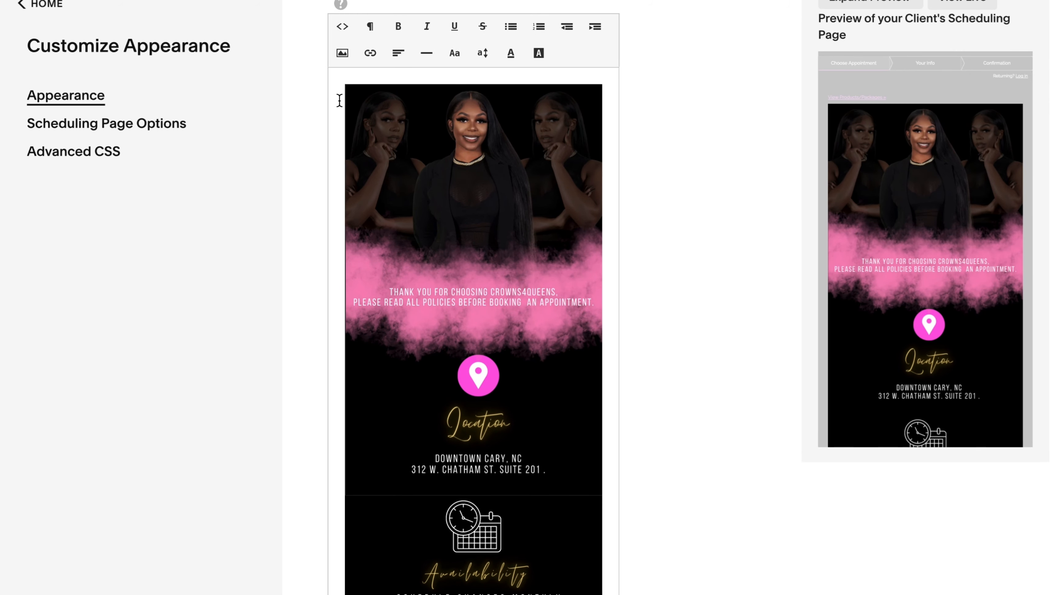
drag(338, 100, 510, 262)
text(\)
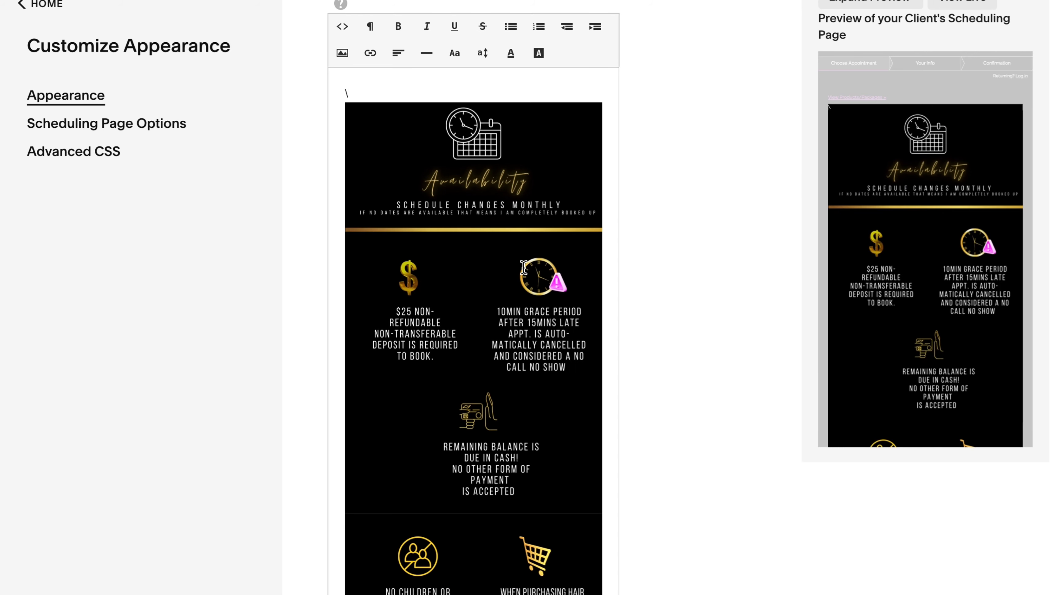
key(Delete)
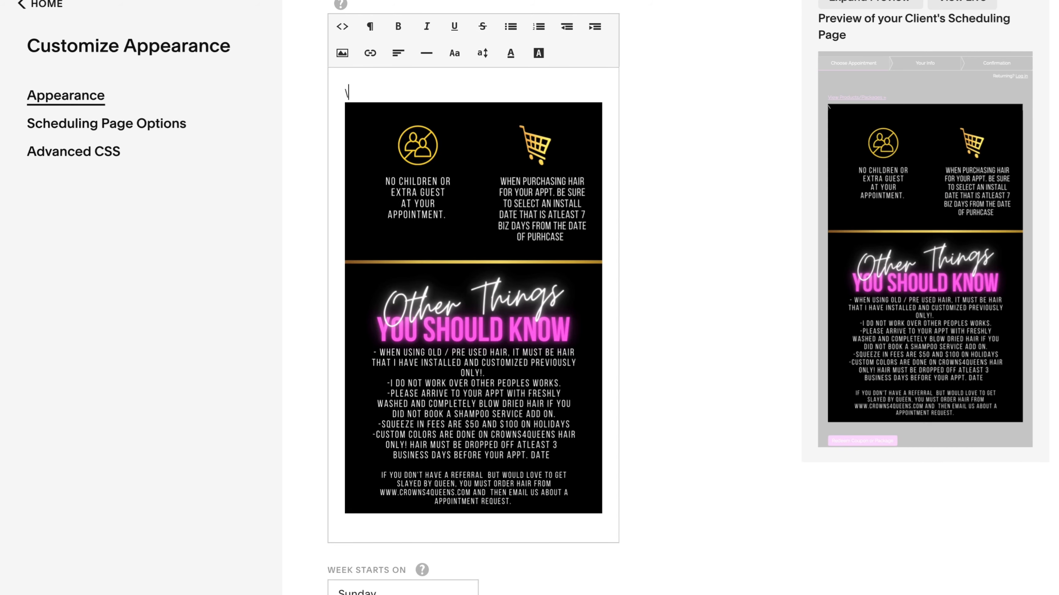
key(BackSpace)
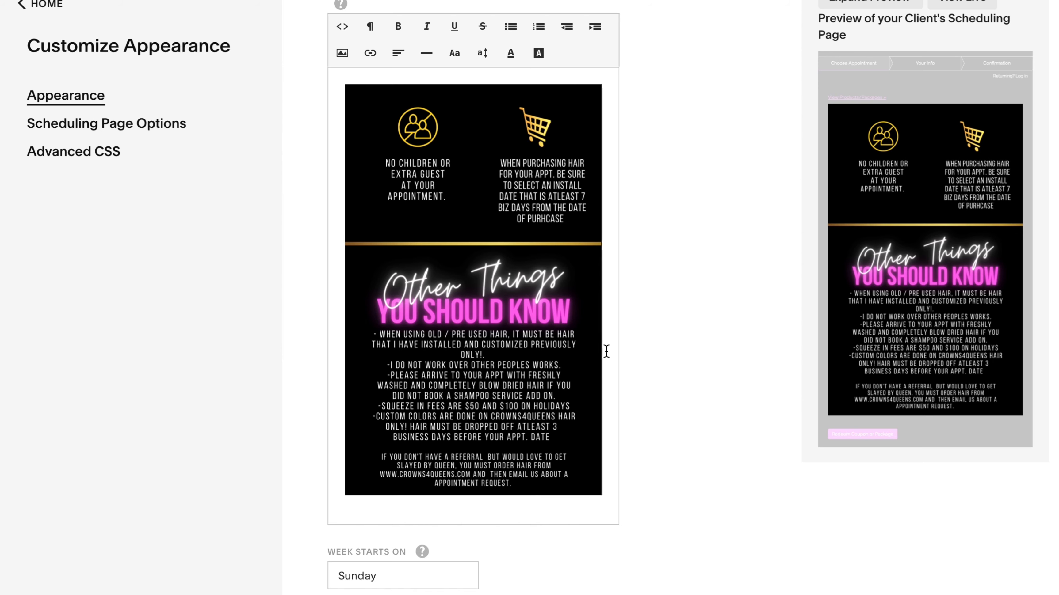
key(BackSpace)
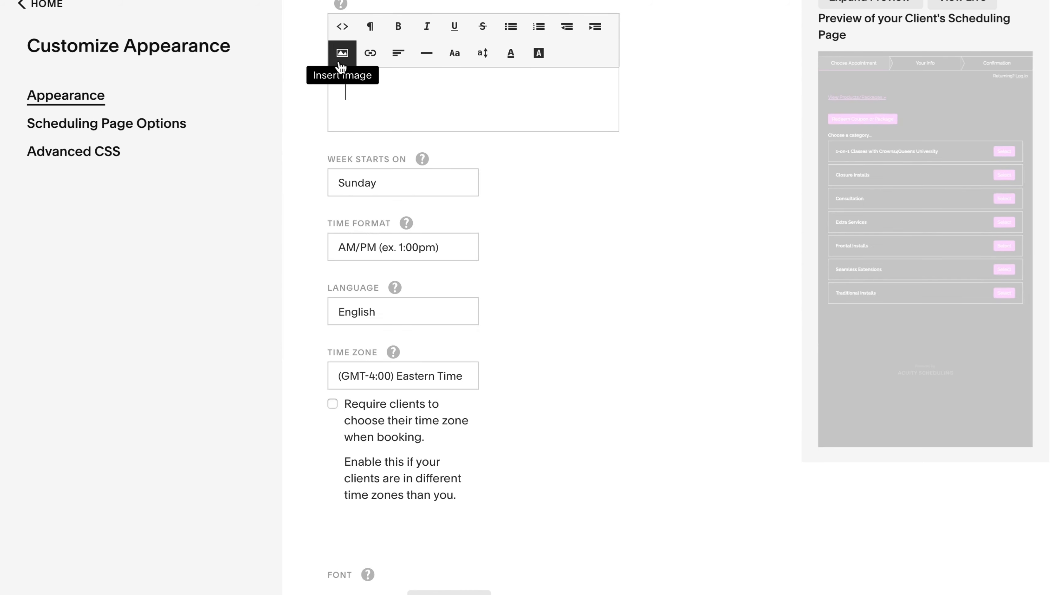
Insert the image 1.png from the Welcome Queen-2 folder into the Scheduling Instructions.
click(343, 53)
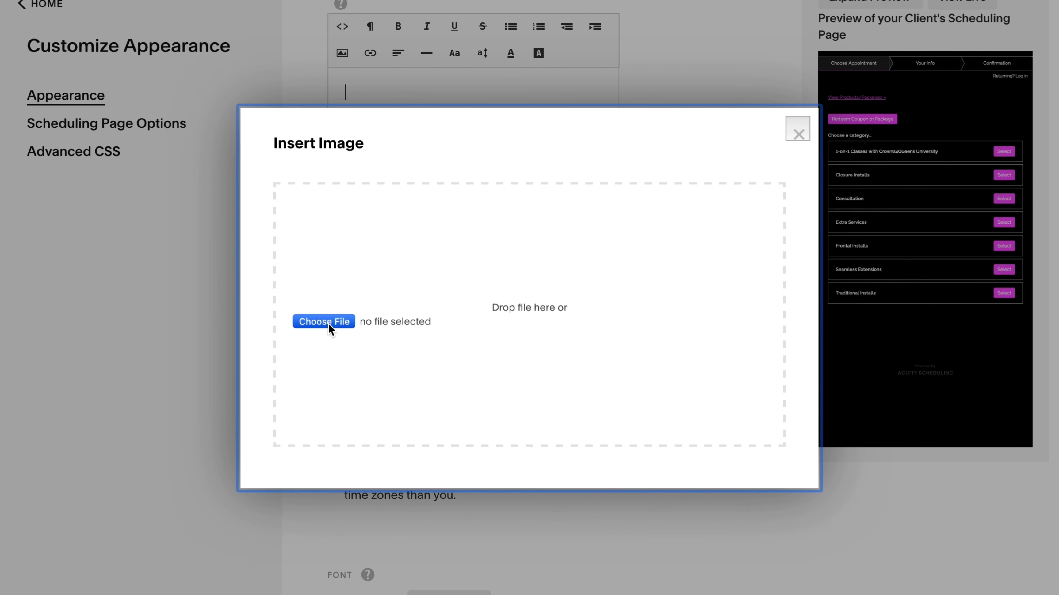
click(328, 322)
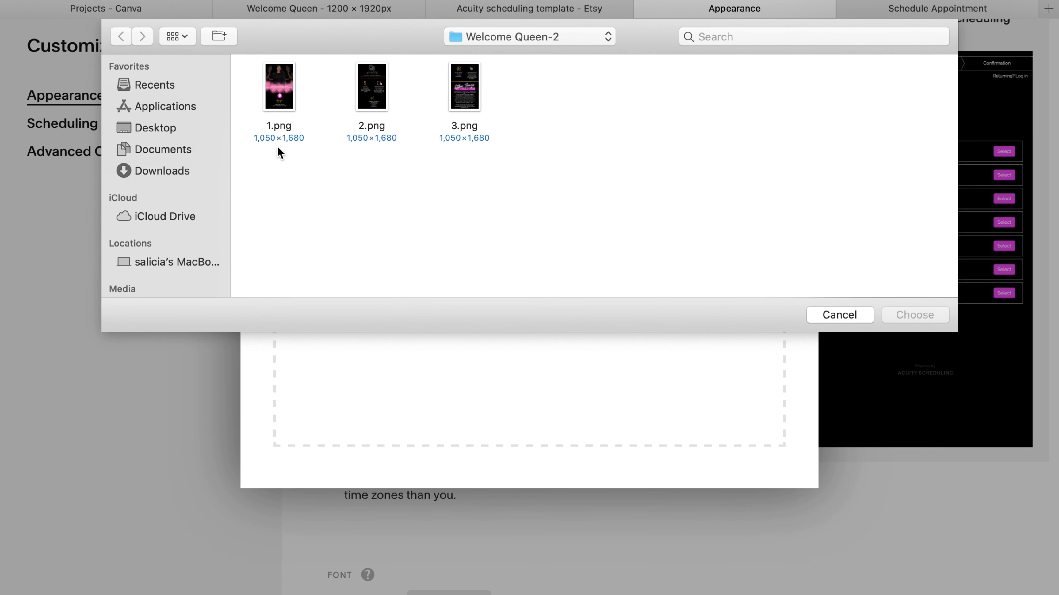
click(279, 90)
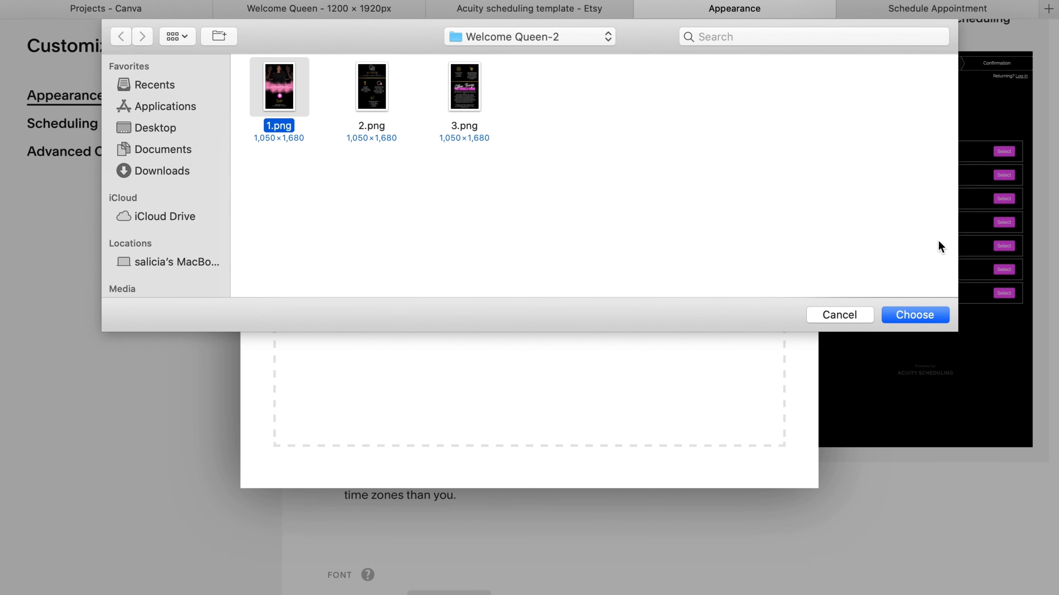
click(910, 320)
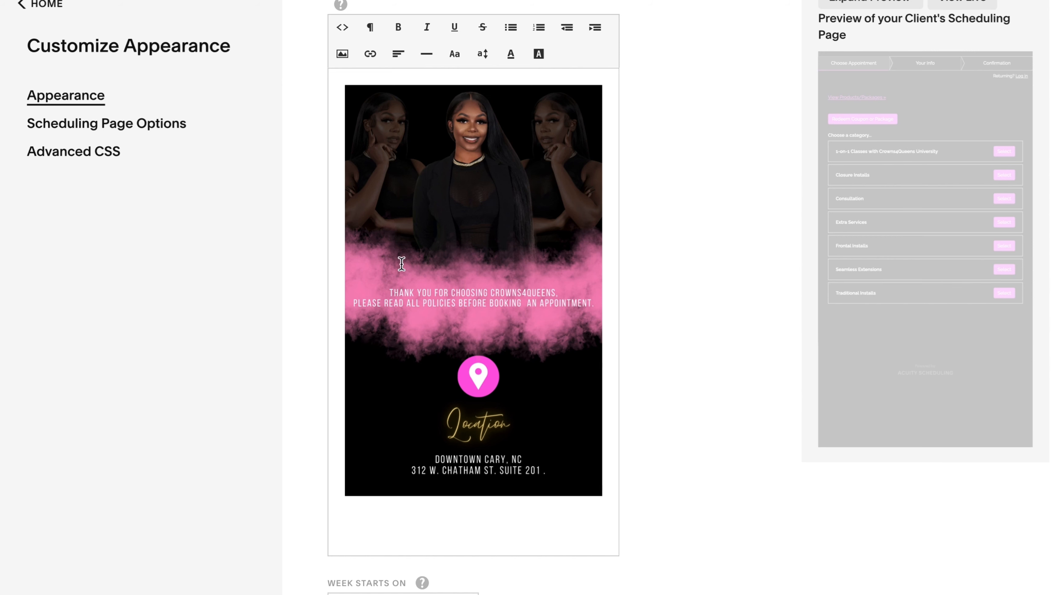
Insert the image 2.png from the Welcome Queen-2 folder beneath the first graphic in the Scheduling Instructions.
click(342, 54)
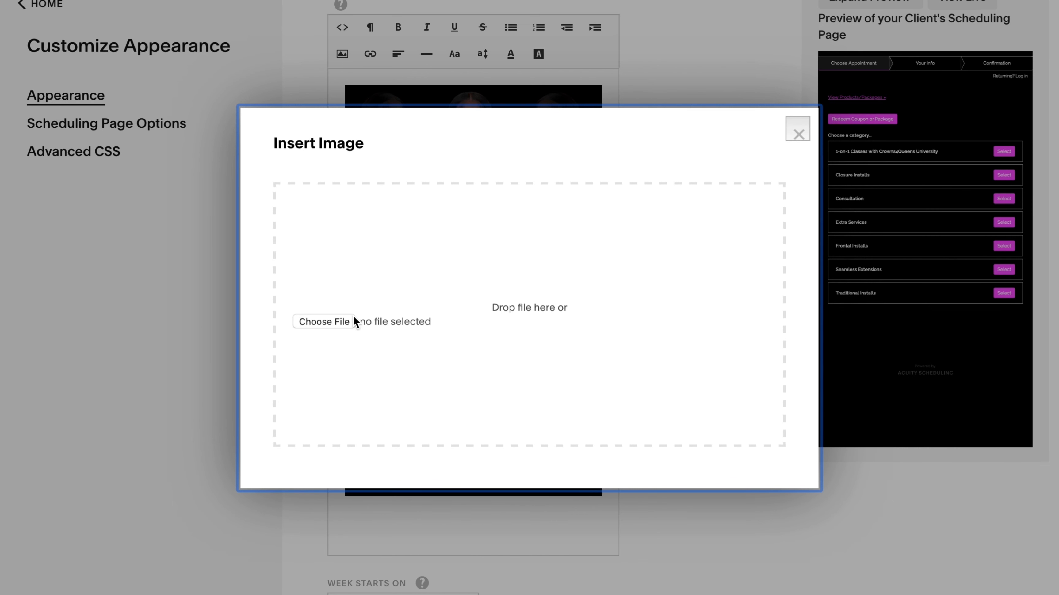
click(345, 323)
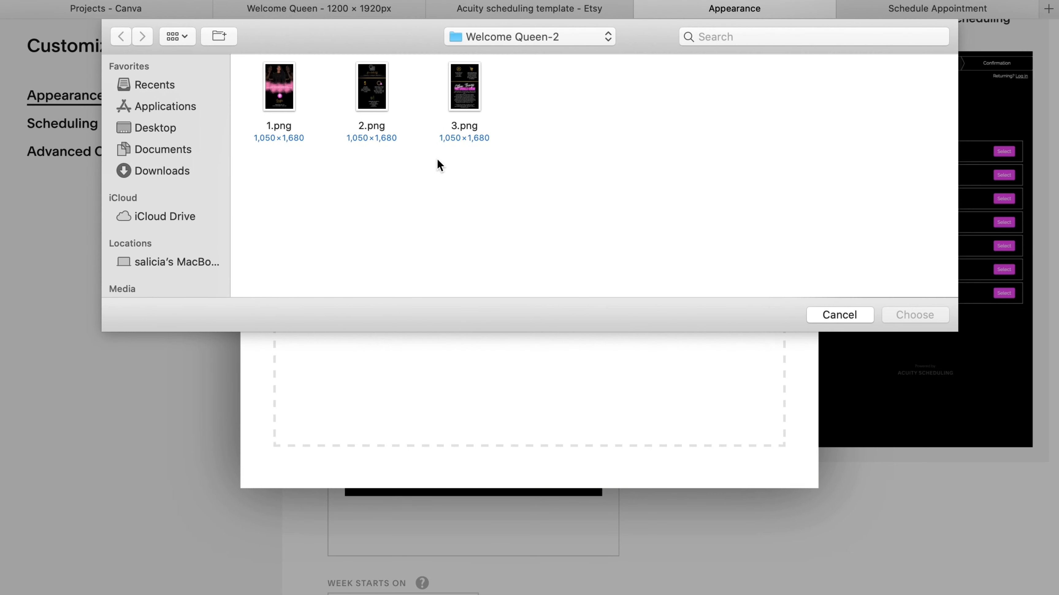
click(367, 103)
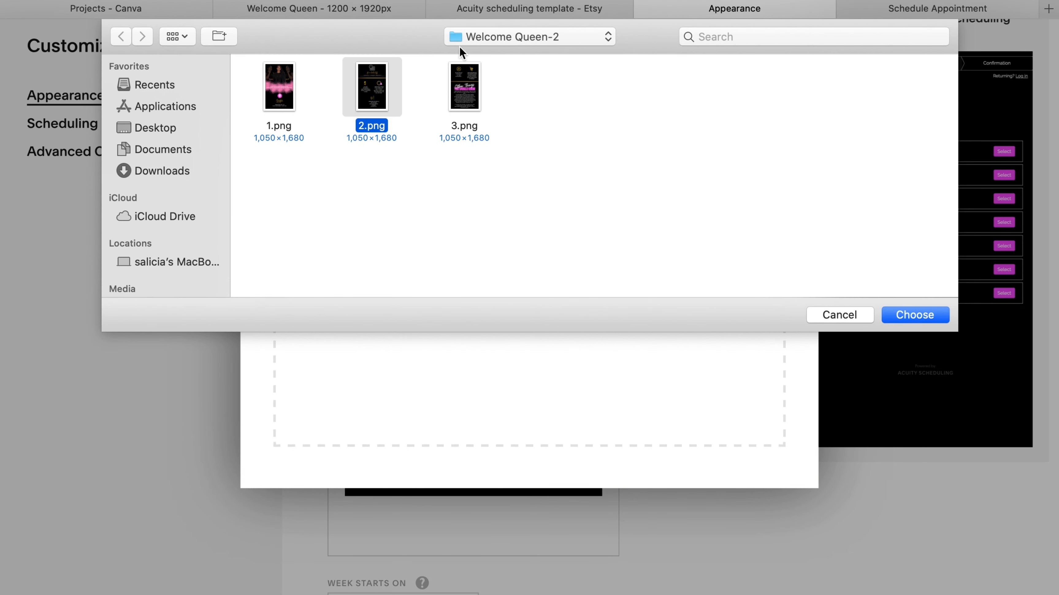
click(916, 316)
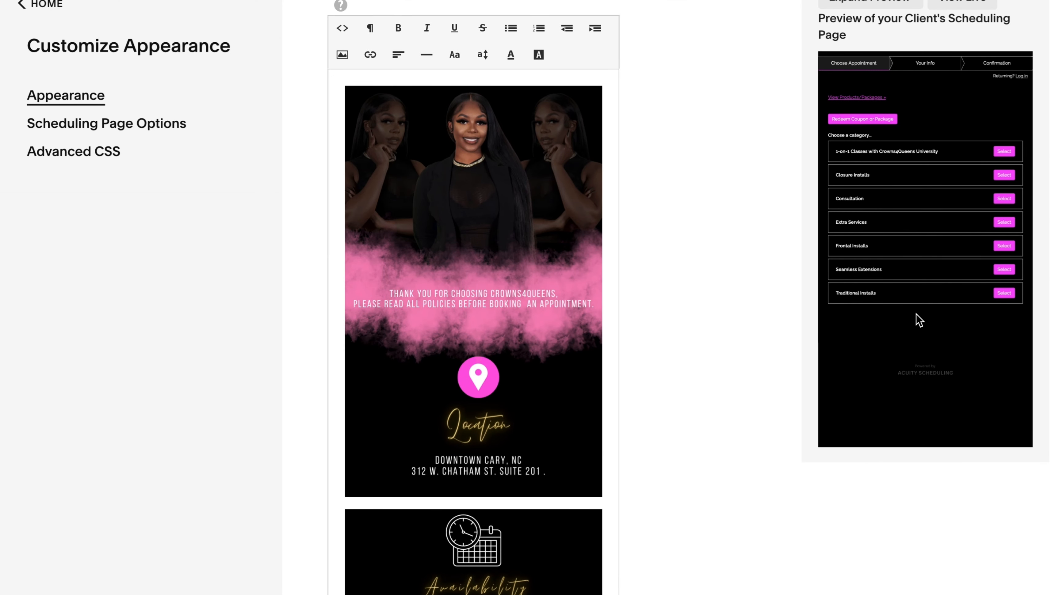
Check the two inserted graphics and open image insertion again for the Scheduling Instructions.
scroll(603, 398, down, 5)
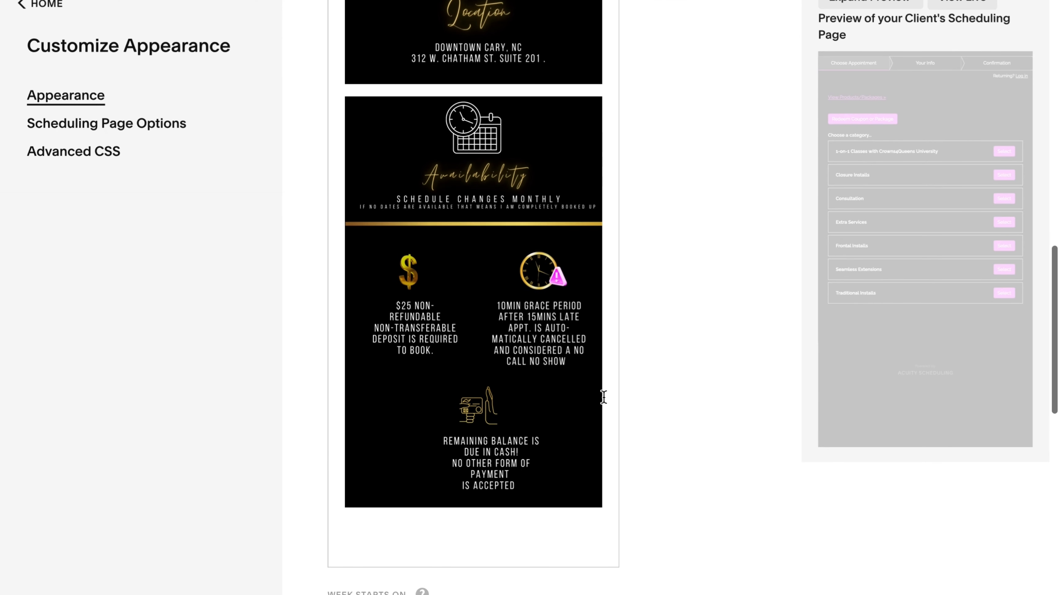
scroll(612, 472, up, 7)
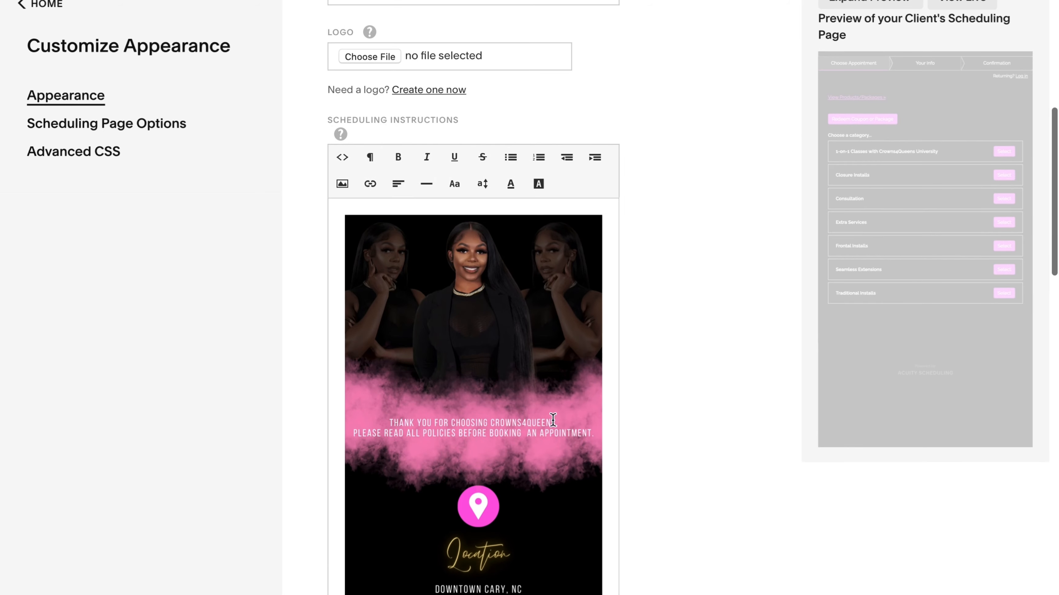
click(342, 183)
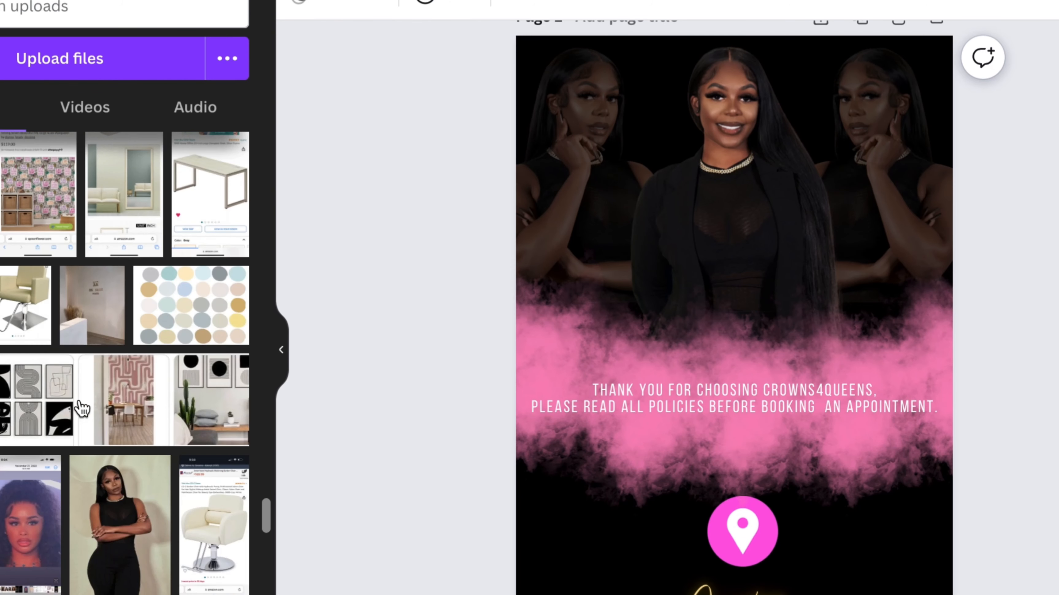
Add the uploaded portrait of the smiling woman in the black blazer to the page and remove the photo's background.
scroll(82, 409, down, 5)
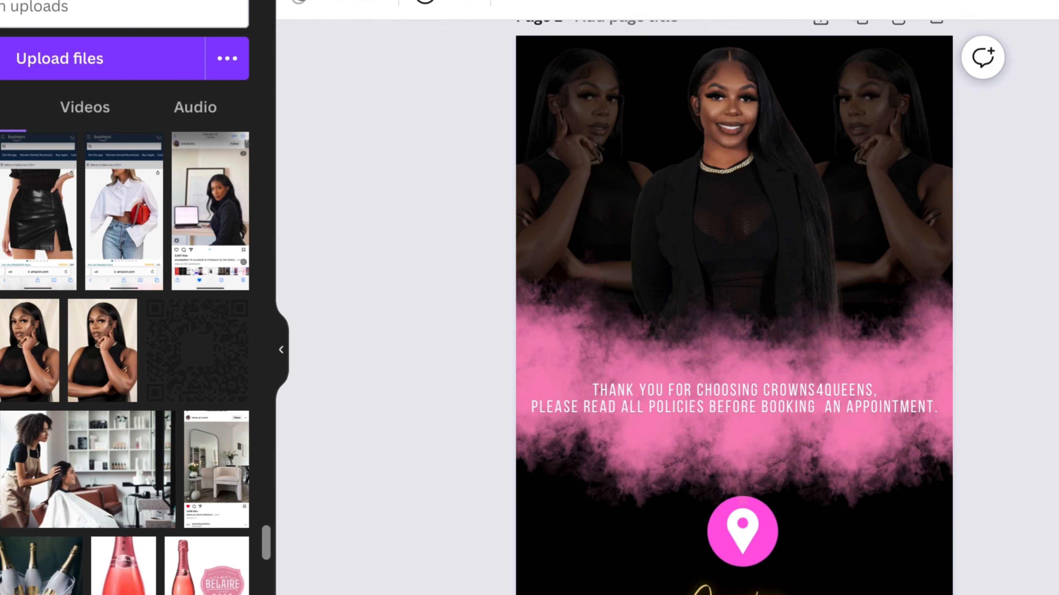
click(117, 340)
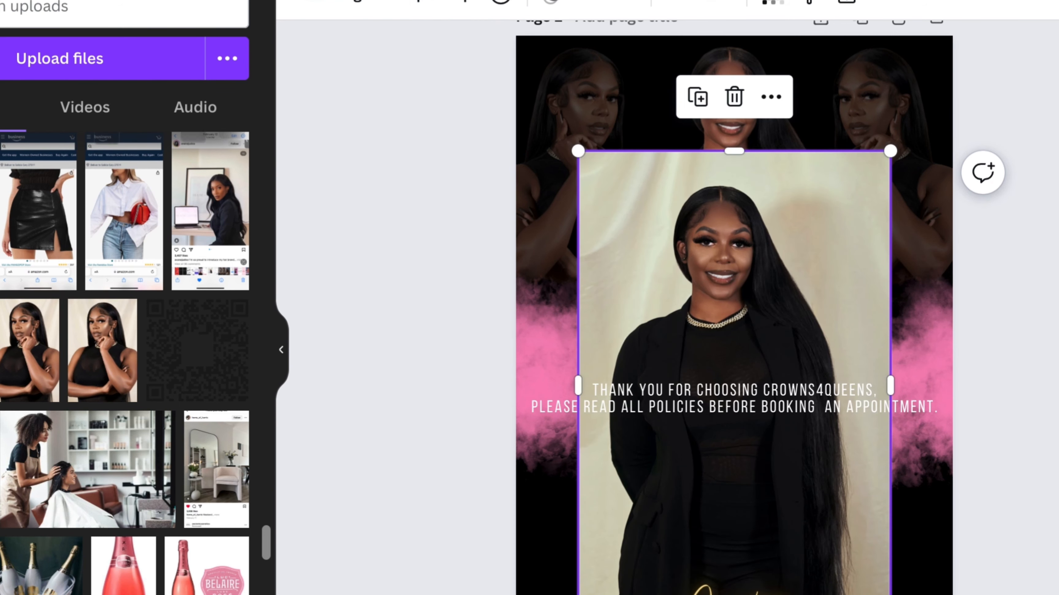
click(367, 16)
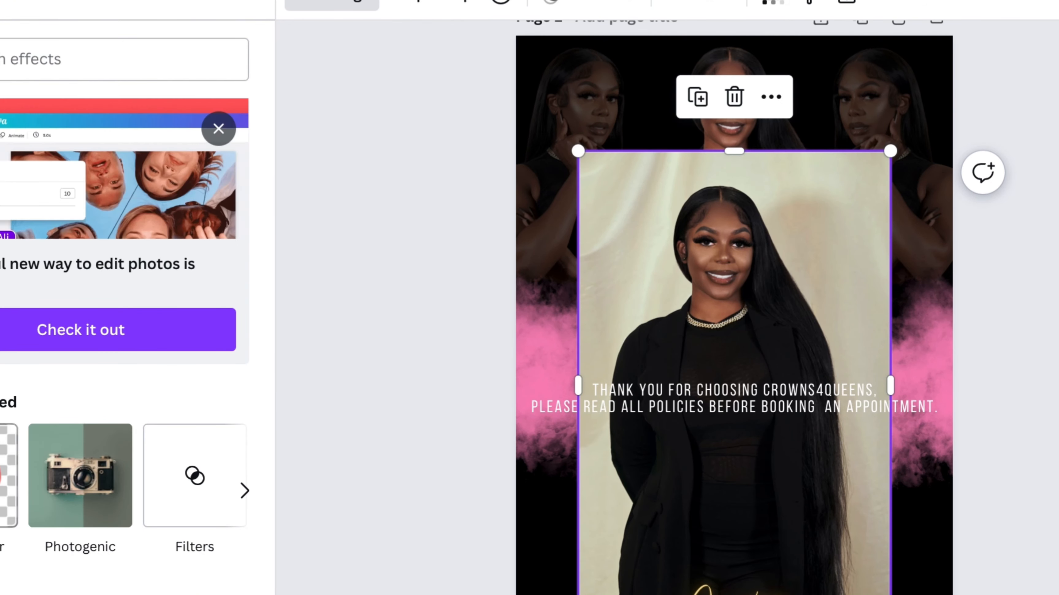
click(6, 476)
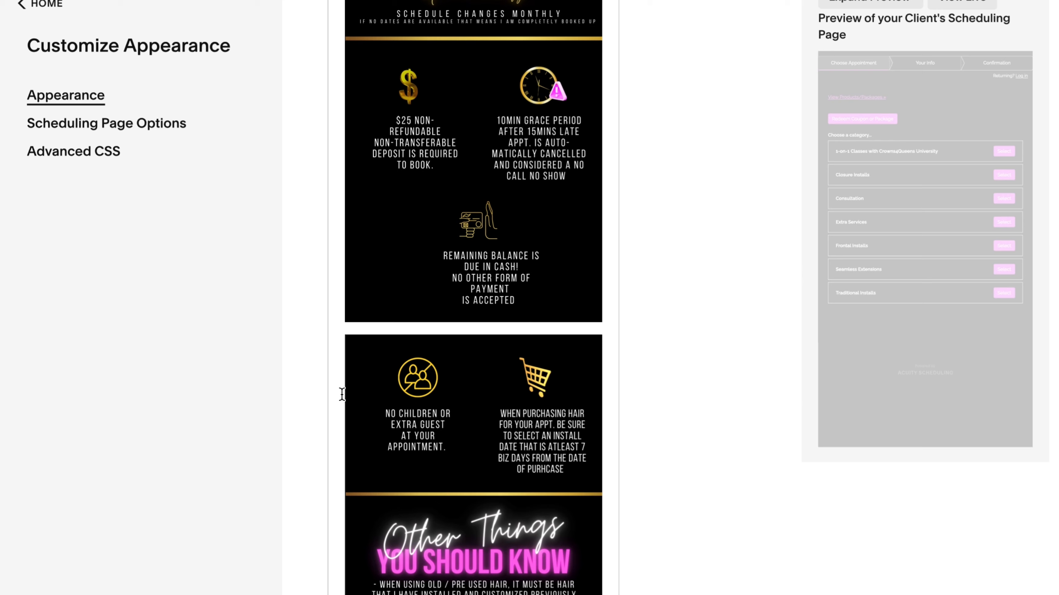
Close the blank gaps between the stacked graphics in the Scheduling Instructions and save the appearance changes.
scroll(338, 395, up, 3)
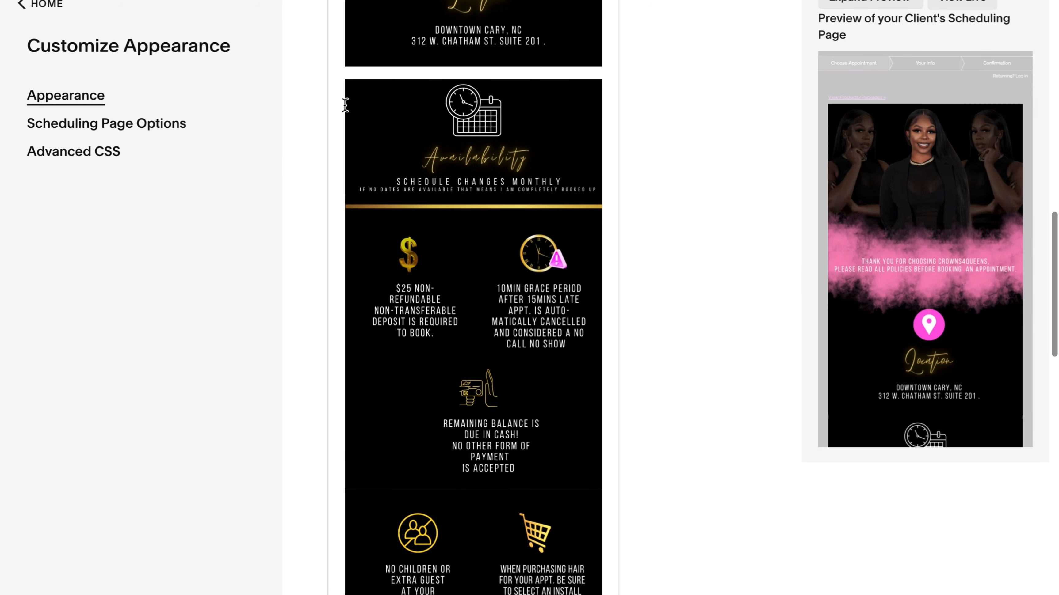
scroll(345, 105, up, 5)
scroll(339, 237, down, 10)
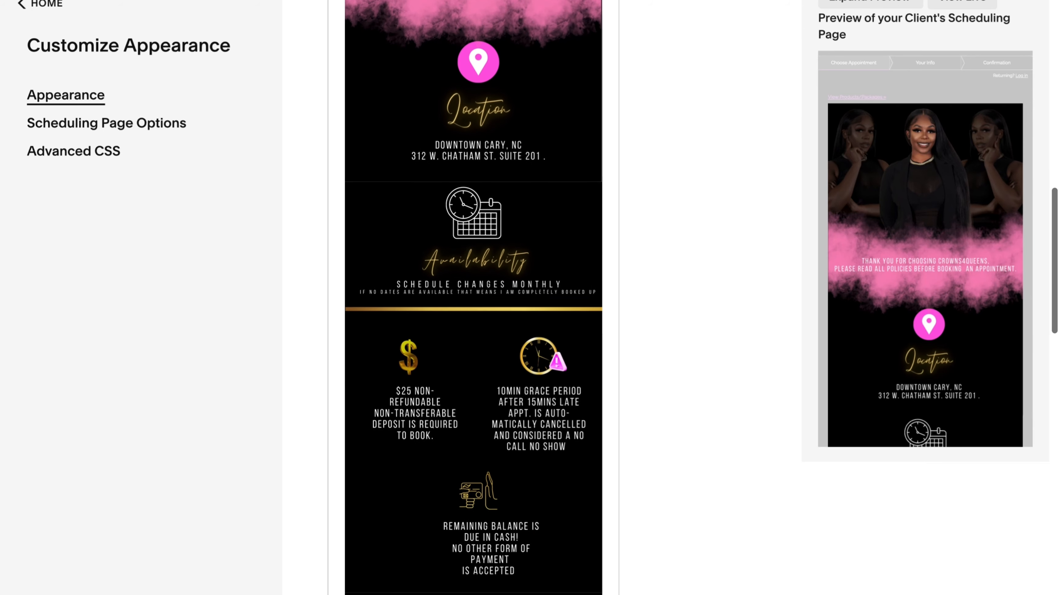
scroll(338, 237, up, 15)
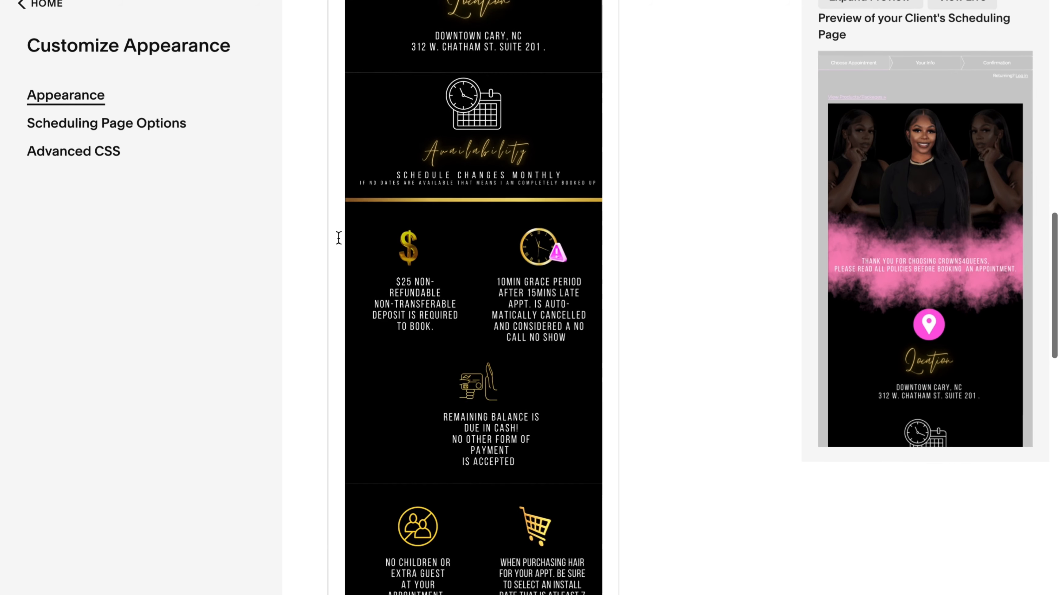
scroll(338, 238, down, 20)
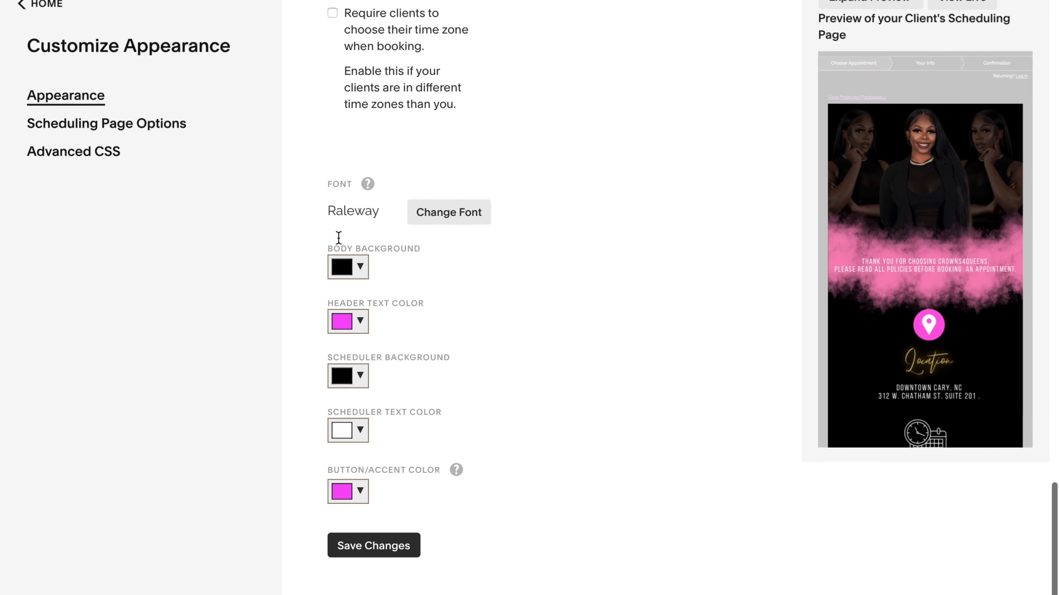
click(375, 547)
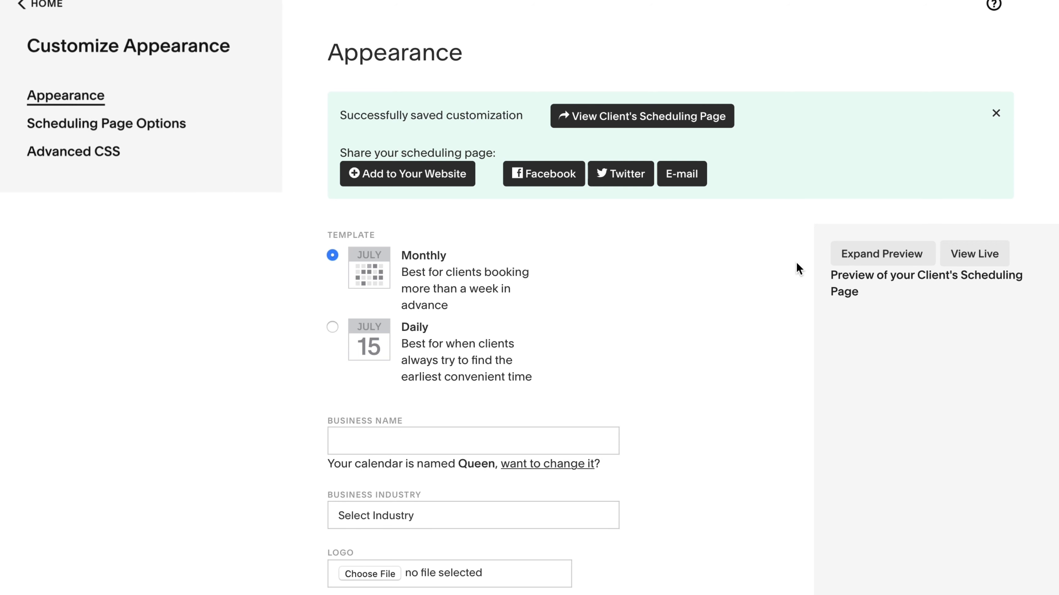
View the live client scheduling page and review the graphics from the welcome banner through the Other Things You Should Know section.
click(991, 256)
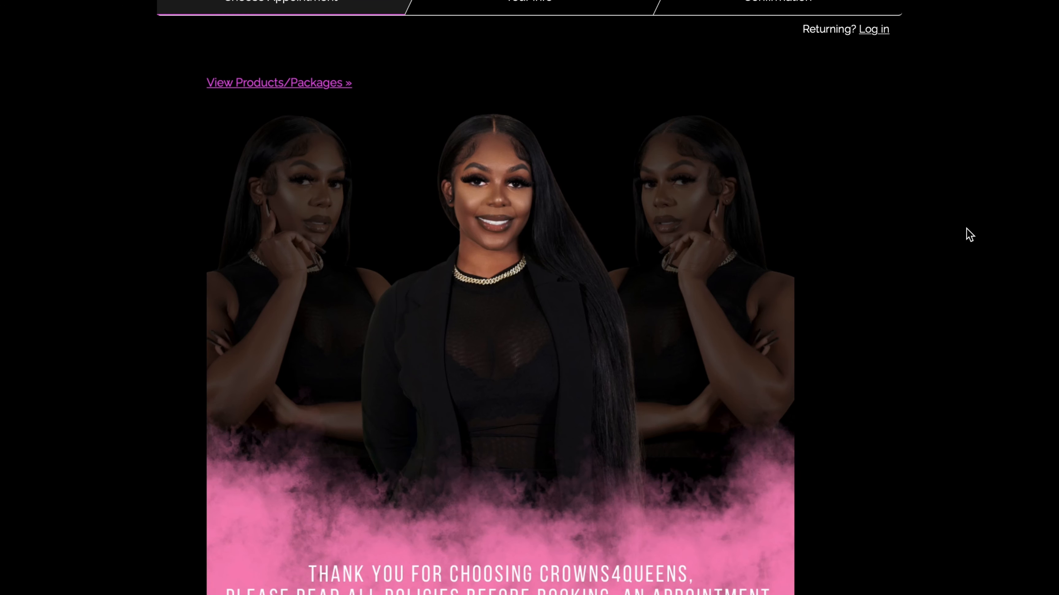
scroll(966, 228, down, 15)
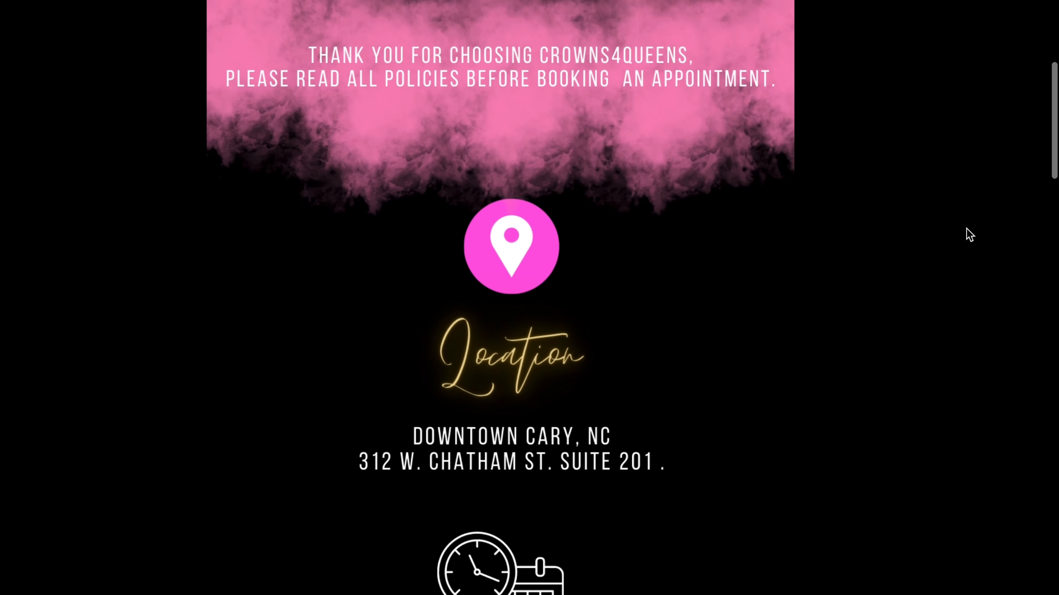
scroll(967, 229, down, 15)
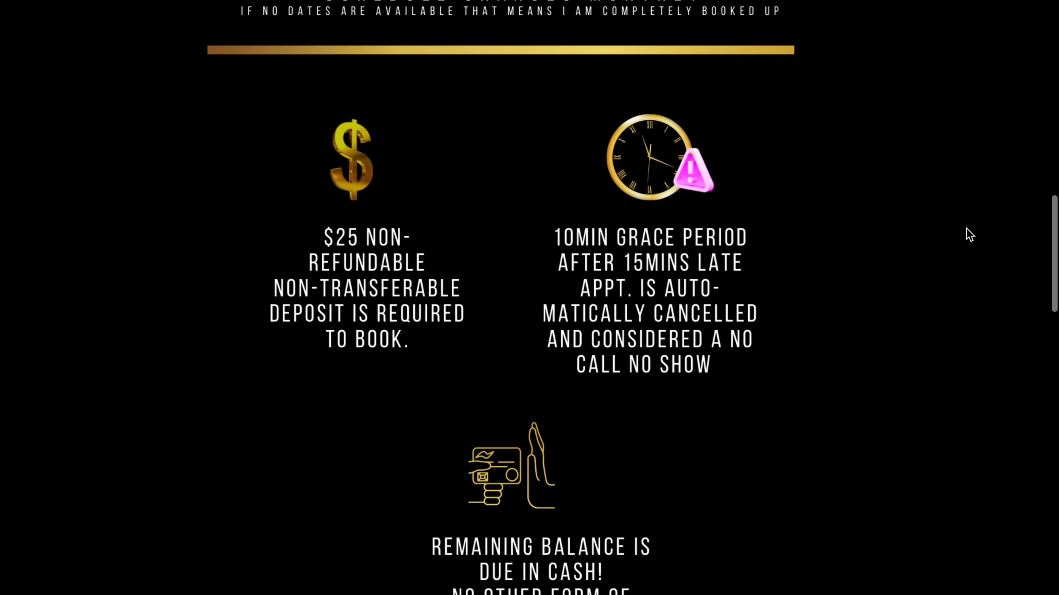
scroll(966, 229, down, 15)
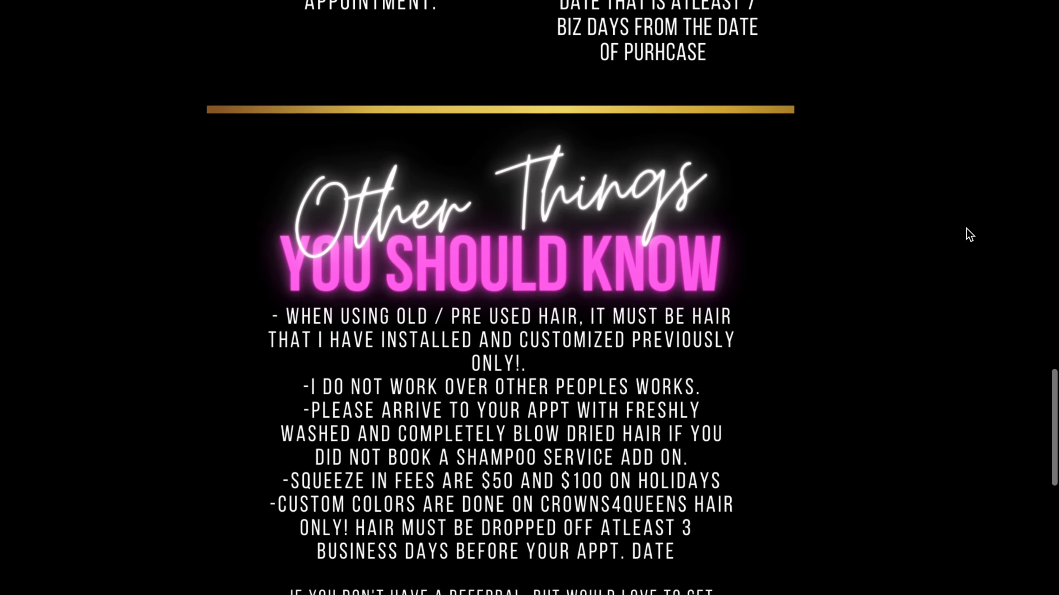
scroll(967, 229, up, 20)
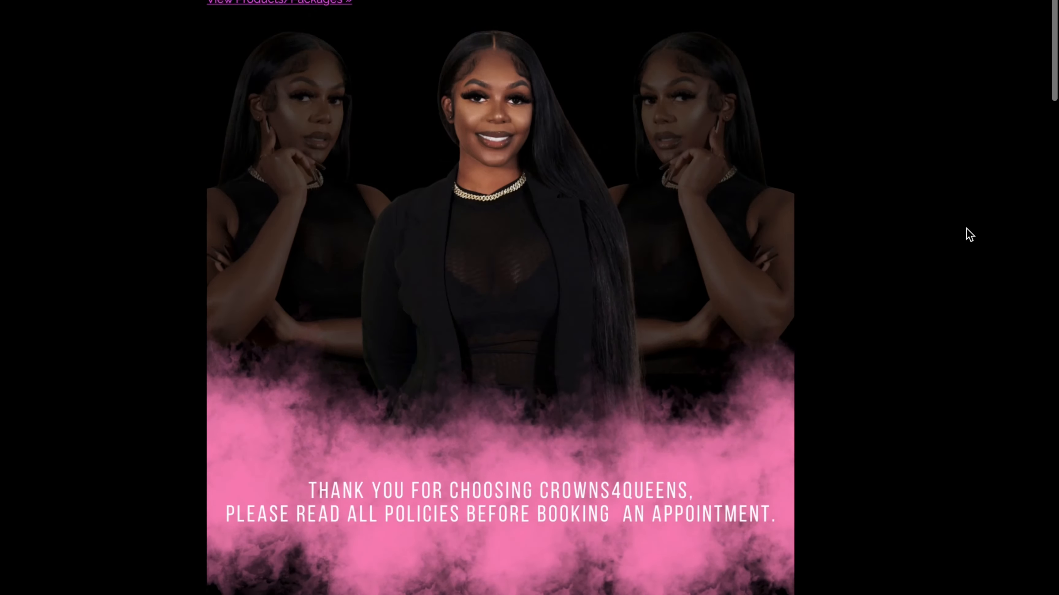
scroll(966, 229, down, 1)
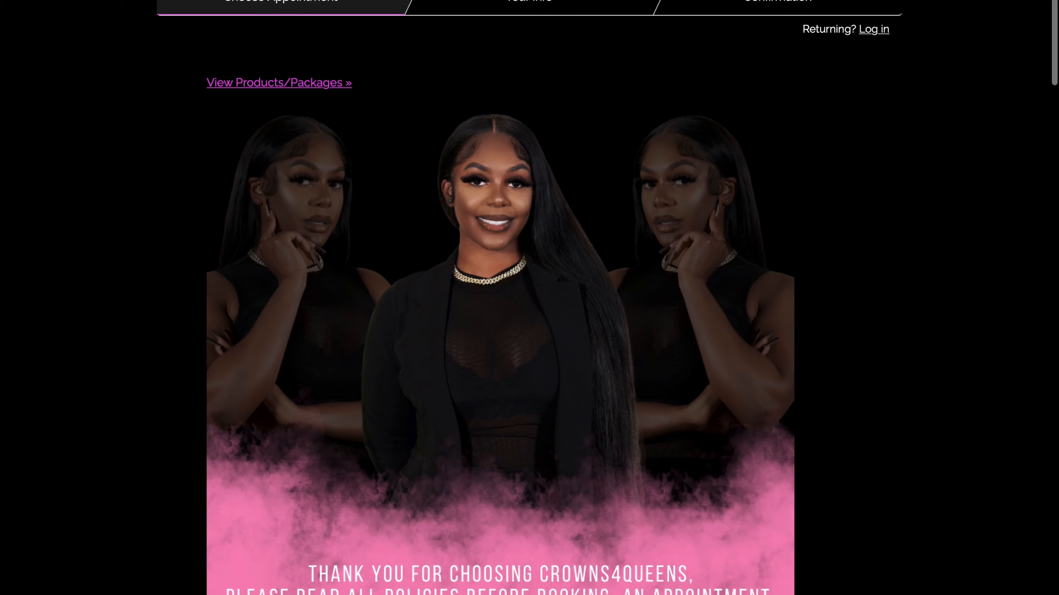
Switch to the Etsy results for "acuity scheduling template" and browse the premade template designs and their prices.
mouse_move(959, 1)
click(562, 33)
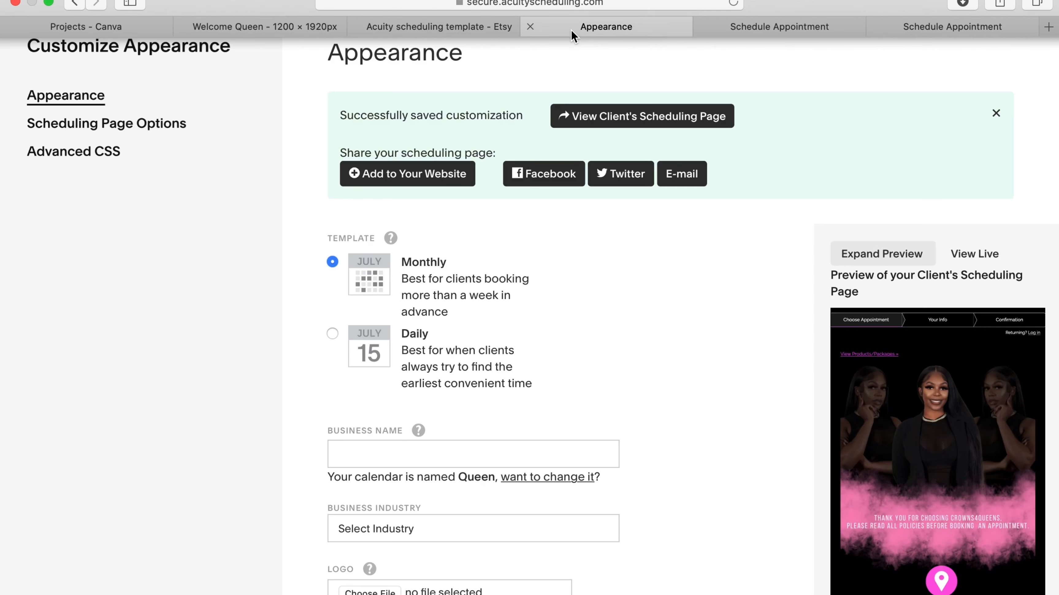
click(451, 31)
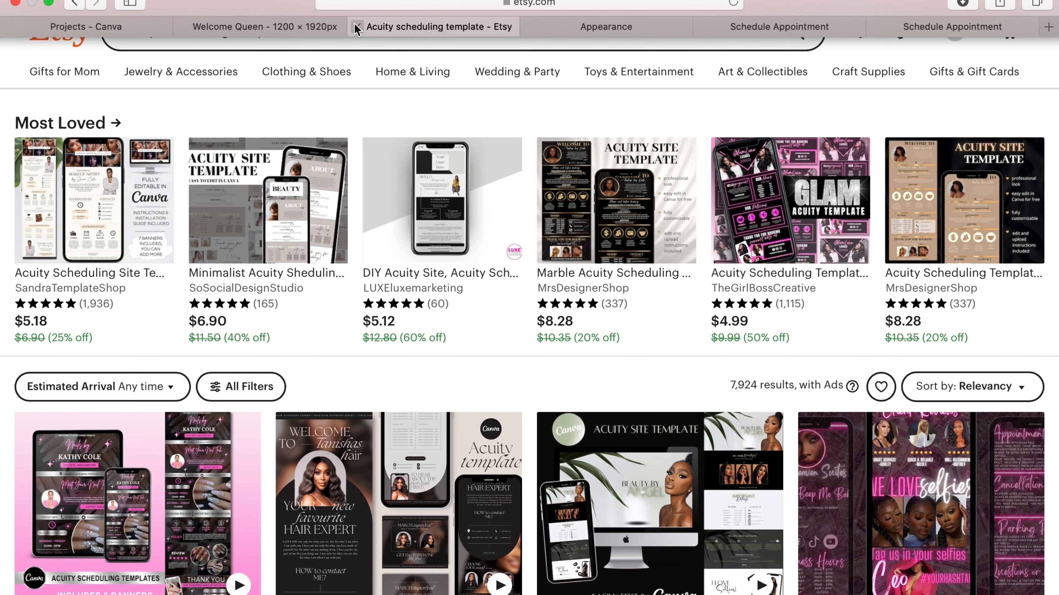
scroll(390, 194, down, 8)
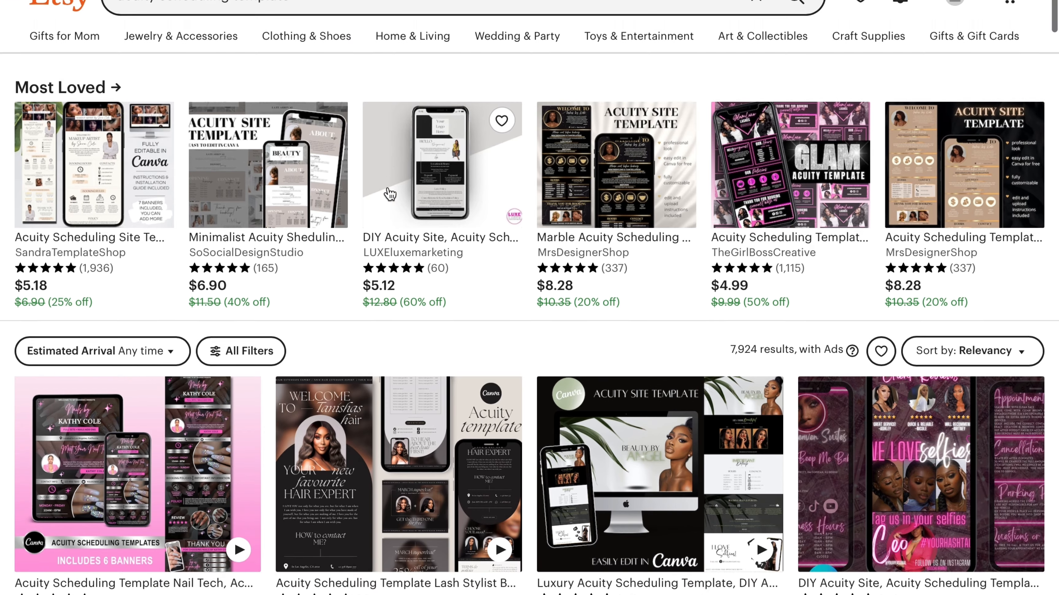
scroll(390, 194, down, 6)
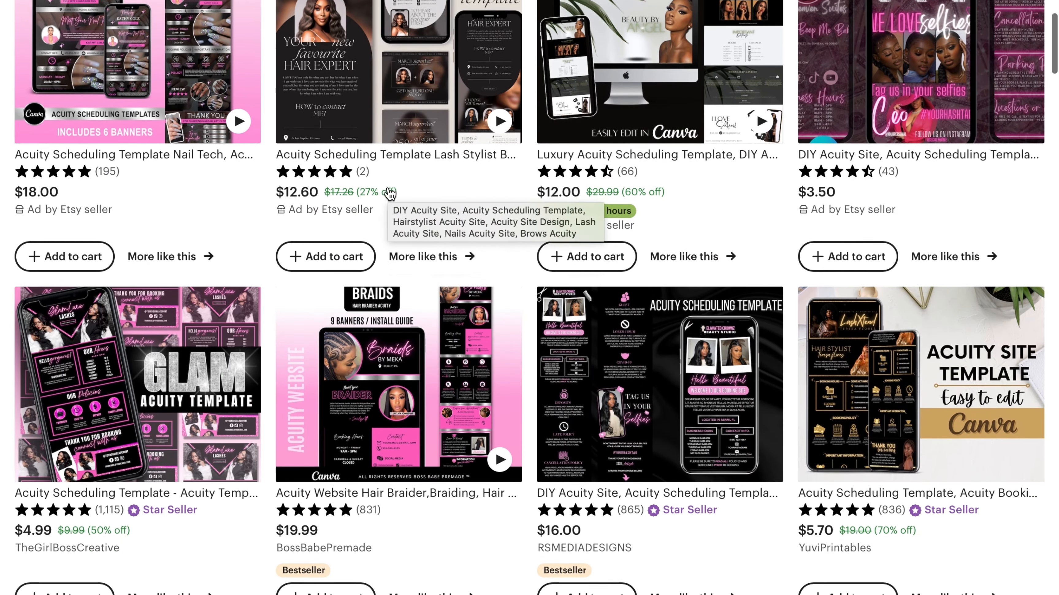
scroll(390, 194, down, 5)
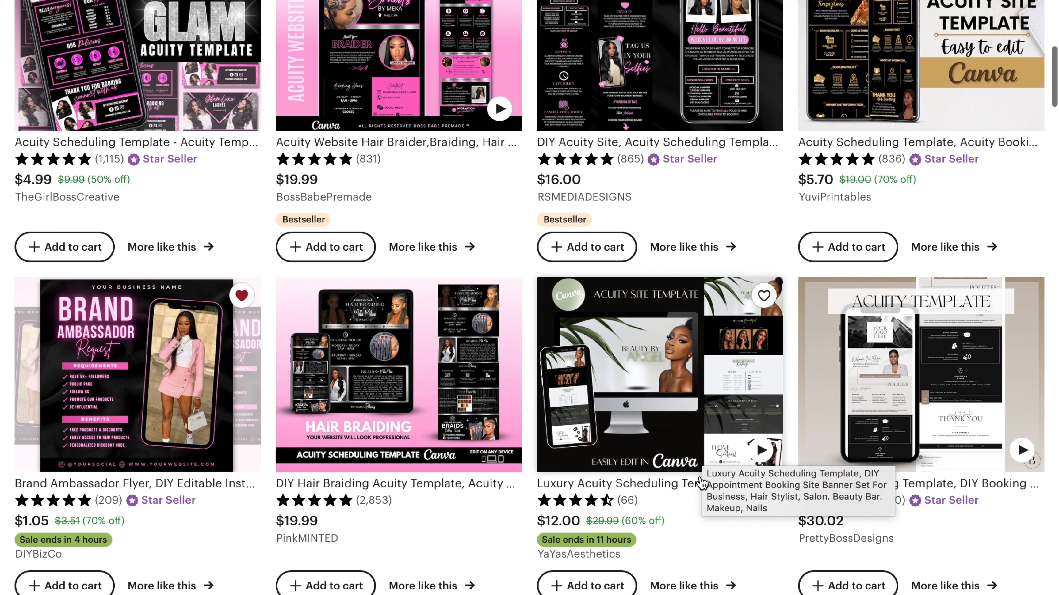
mouse_move(594, 594)
scroll(628, 455, down, 10)
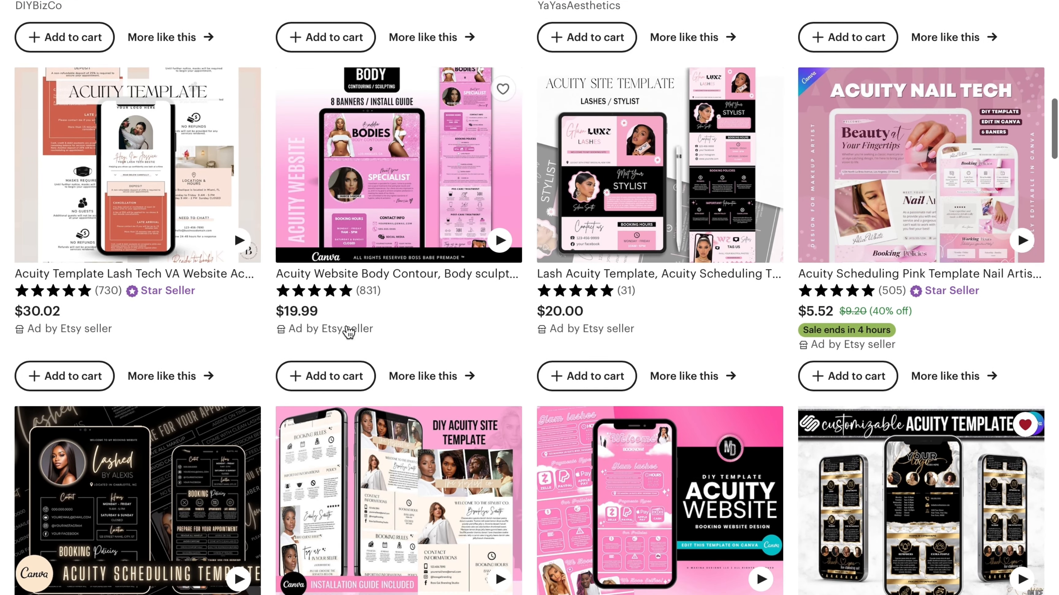
scroll(670, 373, down, 4)
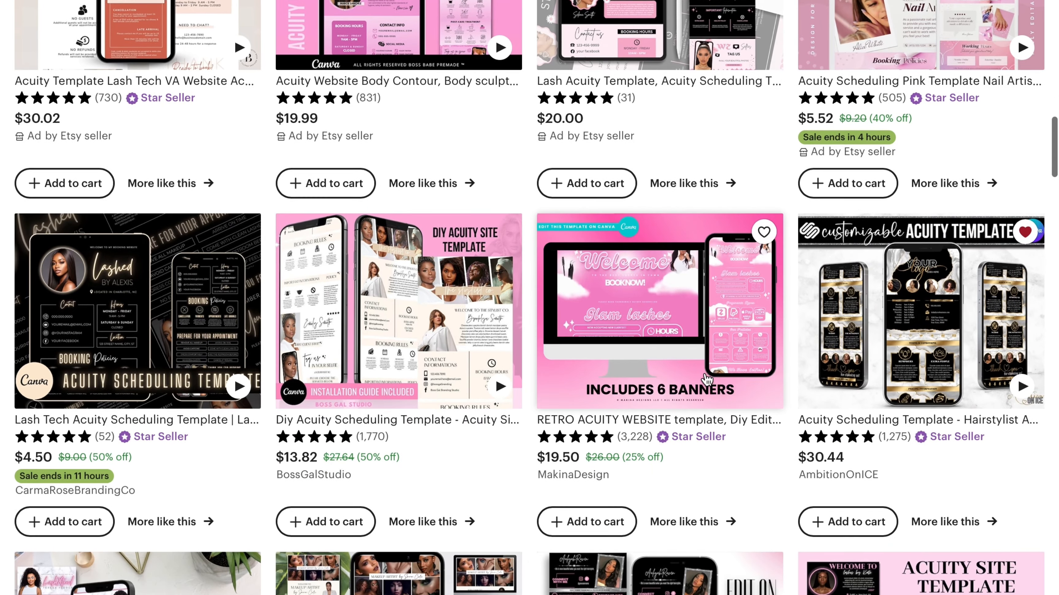
scroll(707, 378, down, 8)
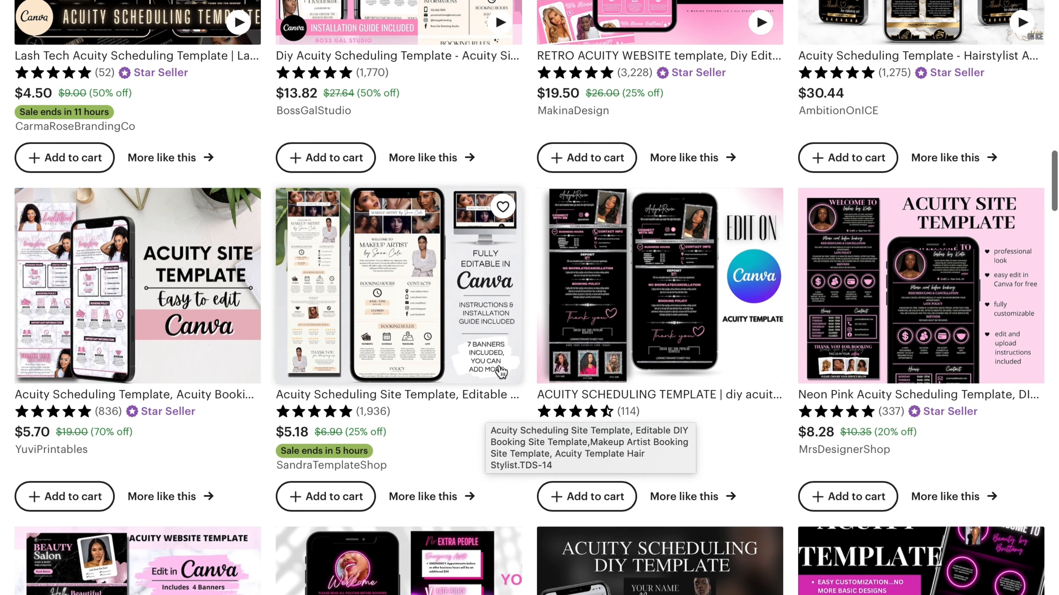
scroll(514, 388, down, 5)
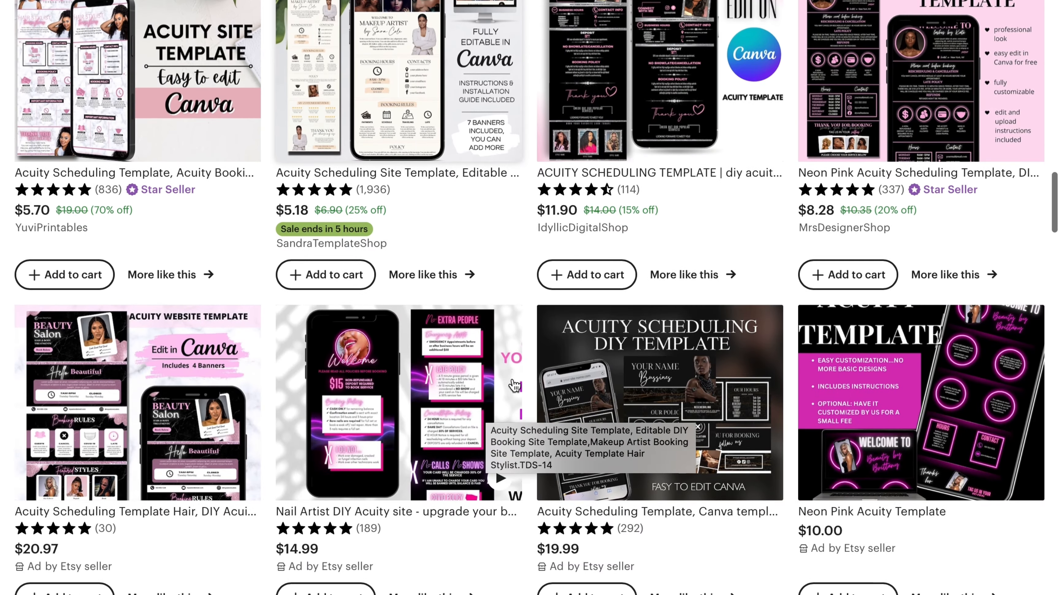
scroll(515, 384, up, 10)
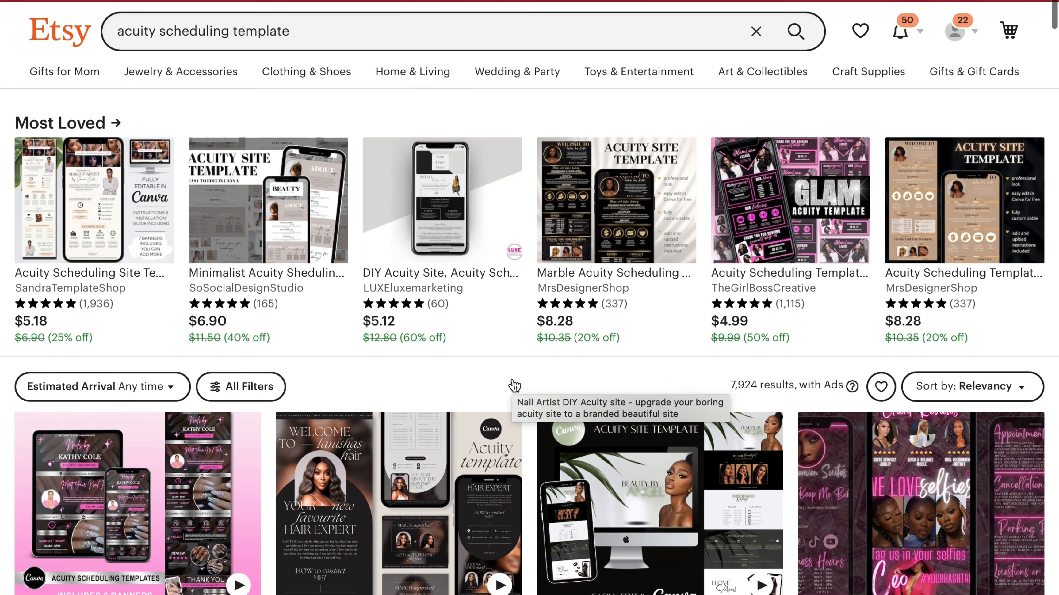
Look at Etsy's suggested searches for "acuity scheduling template" and dismiss the suggestions.
mouse_move(697, 23)
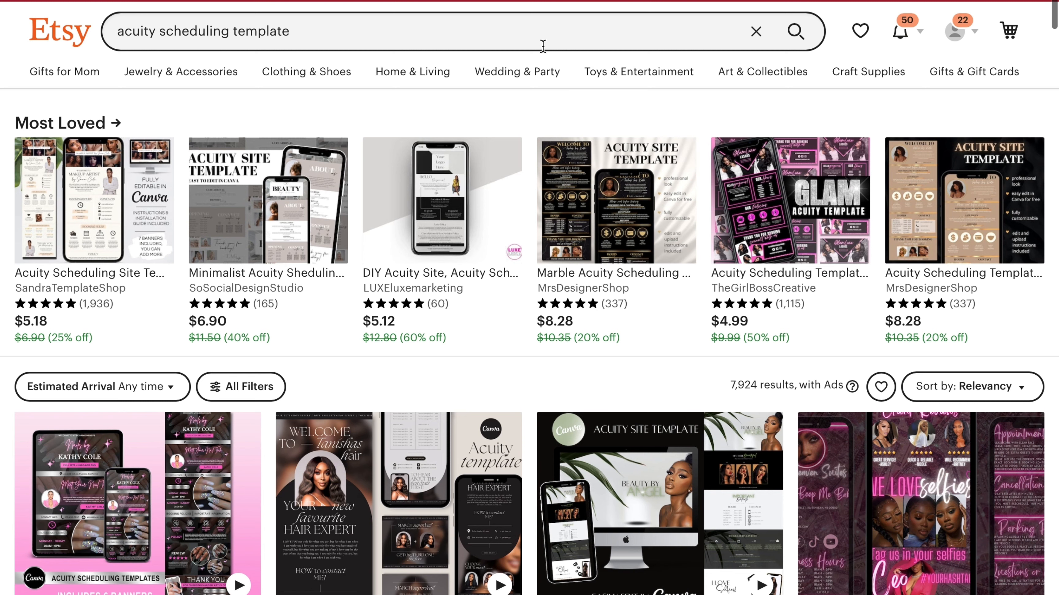
click(543, 38)
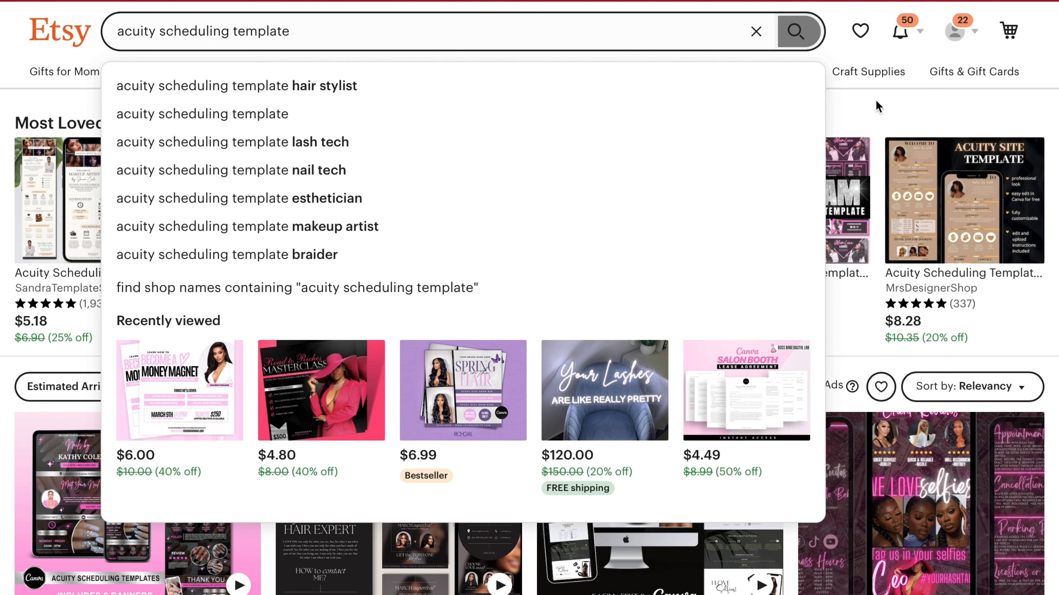
click(837, 102)
Switch to the Welcome Queen design in Canva and review its pages from the welcome banner to the blank fourth page.
click(306, 29)
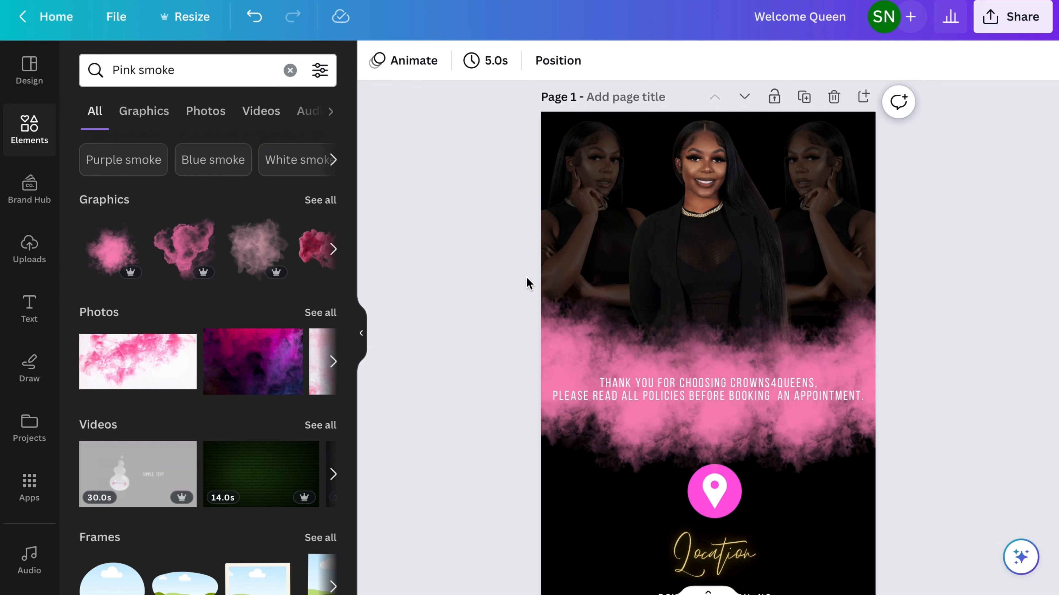
scroll(526, 277, down, 3)
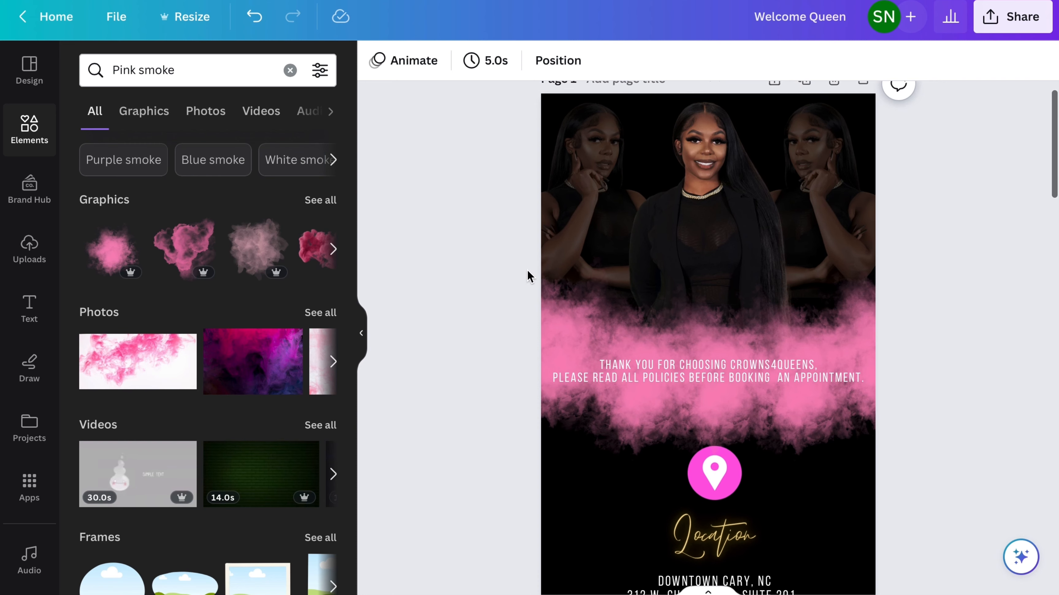
scroll(527, 268, down, 10)
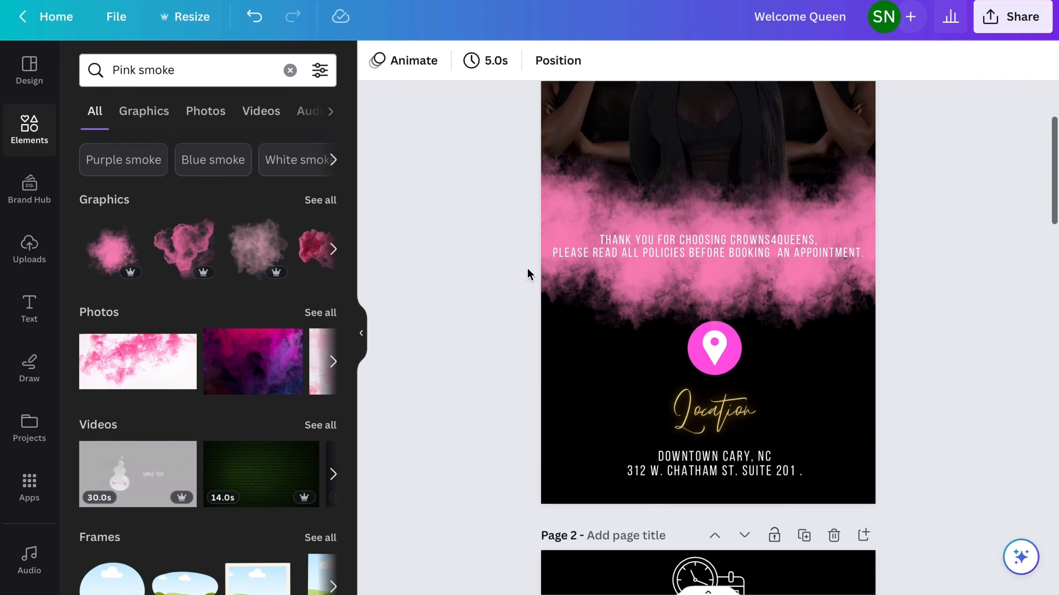
scroll(527, 268, down, 5)
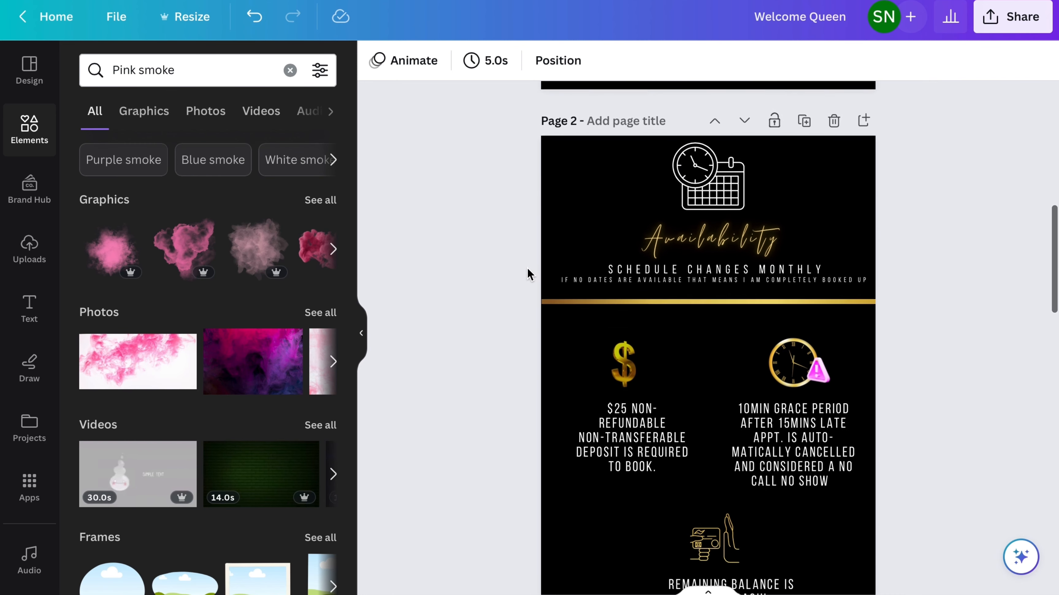
scroll(527, 268, down, 10)
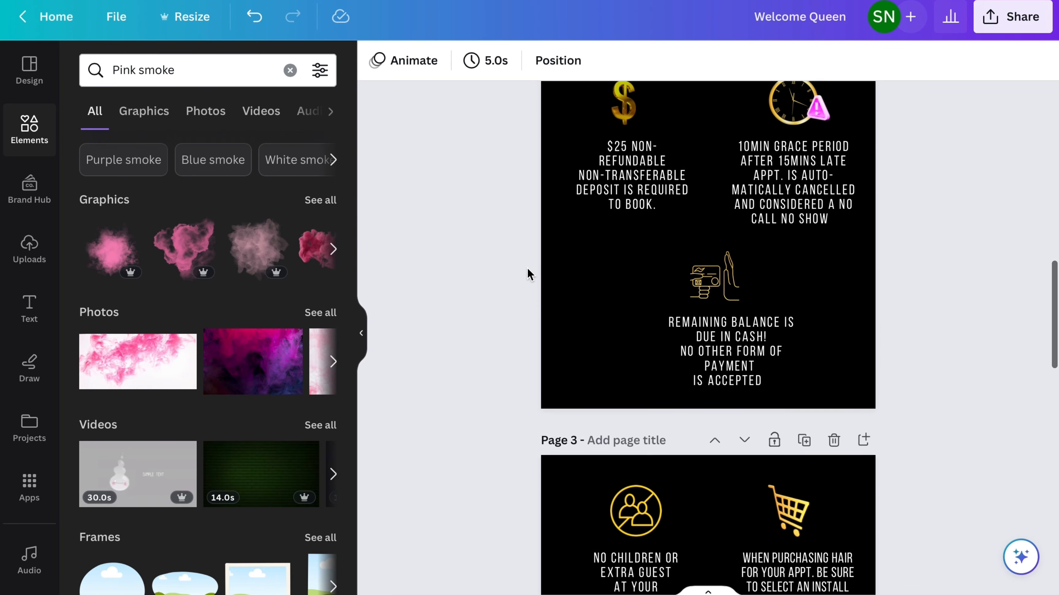
scroll(527, 268, down, 15)
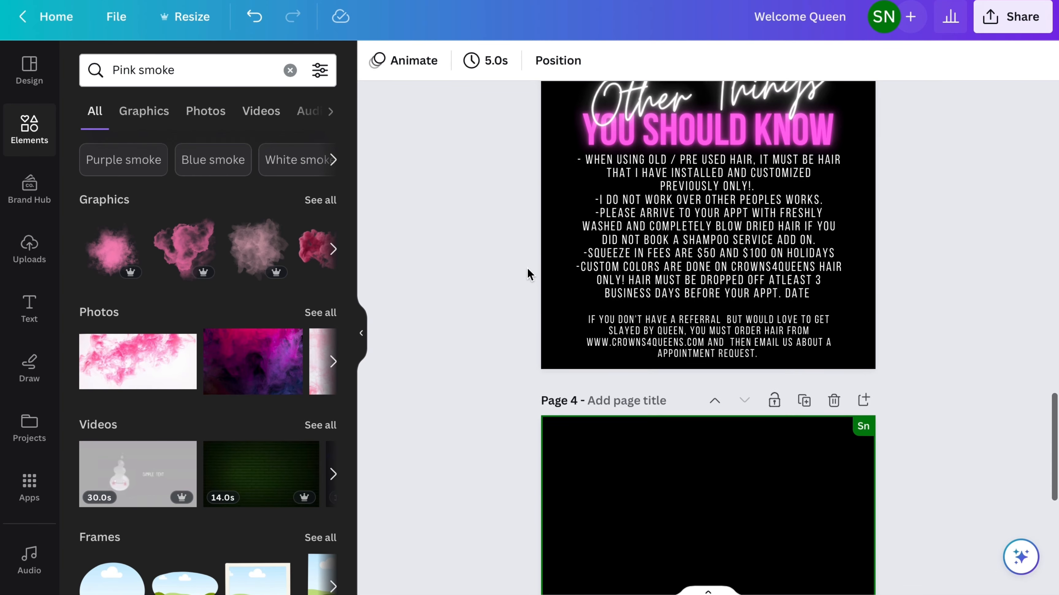
scroll(527, 268, up, 20)
scroll(527, 268, up, 10)
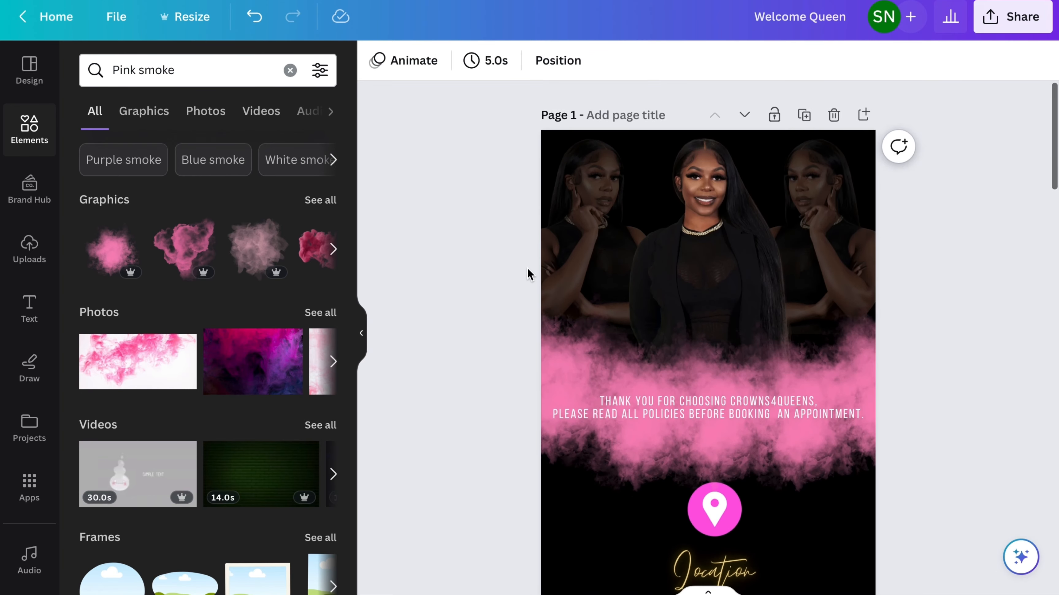
Download only pages 1–3 of the Welcome Queen design as PNG, excluding the blank page 4.
click(1036, 25)
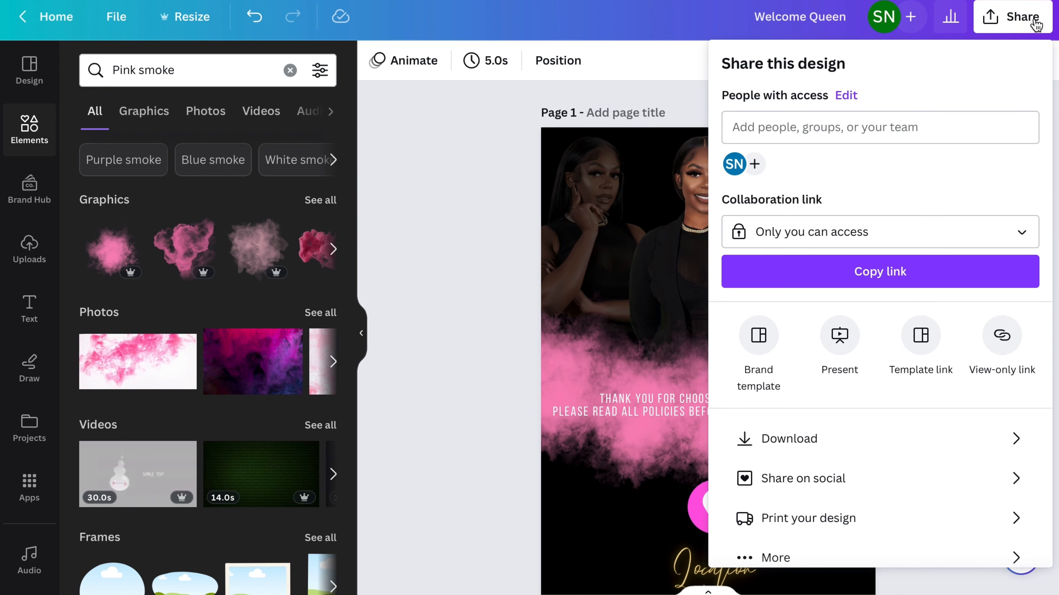
click(839, 438)
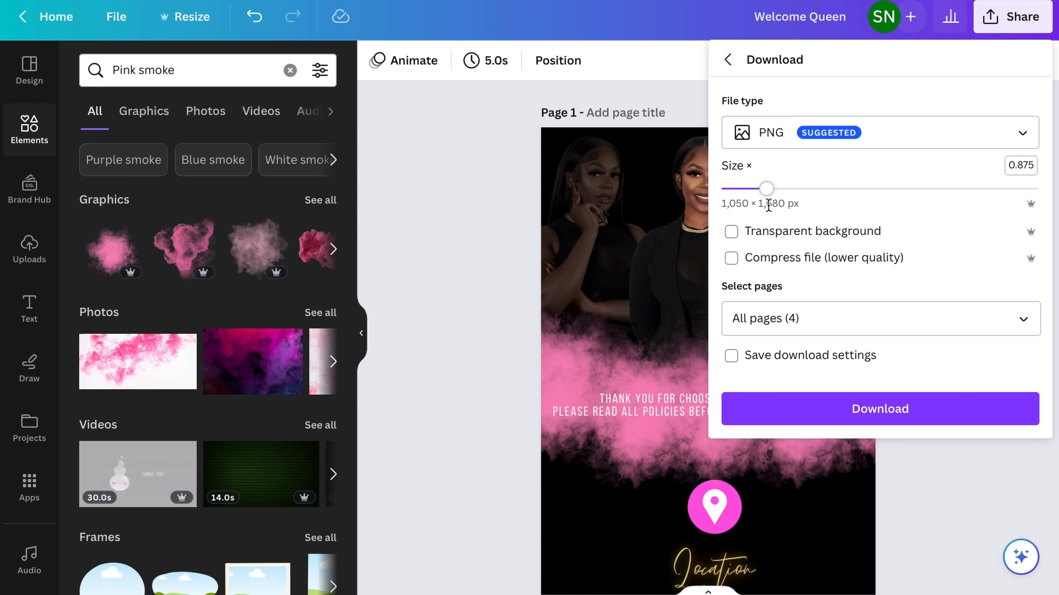
drag(761, 209, 766, 210)
click(863, 309)
scroll(993, 372, down, 3)
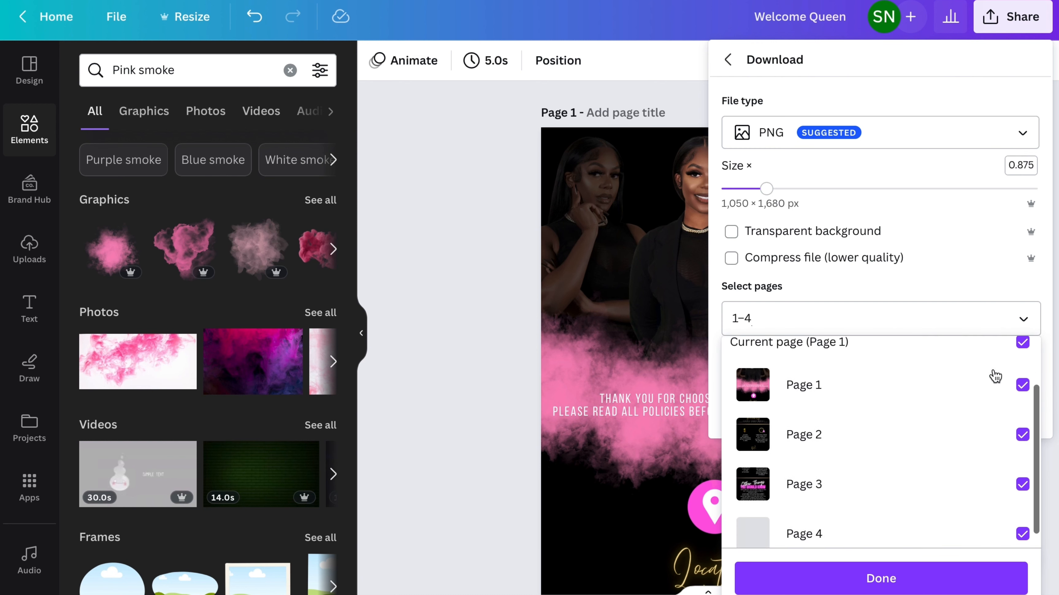
click(1022, 517)
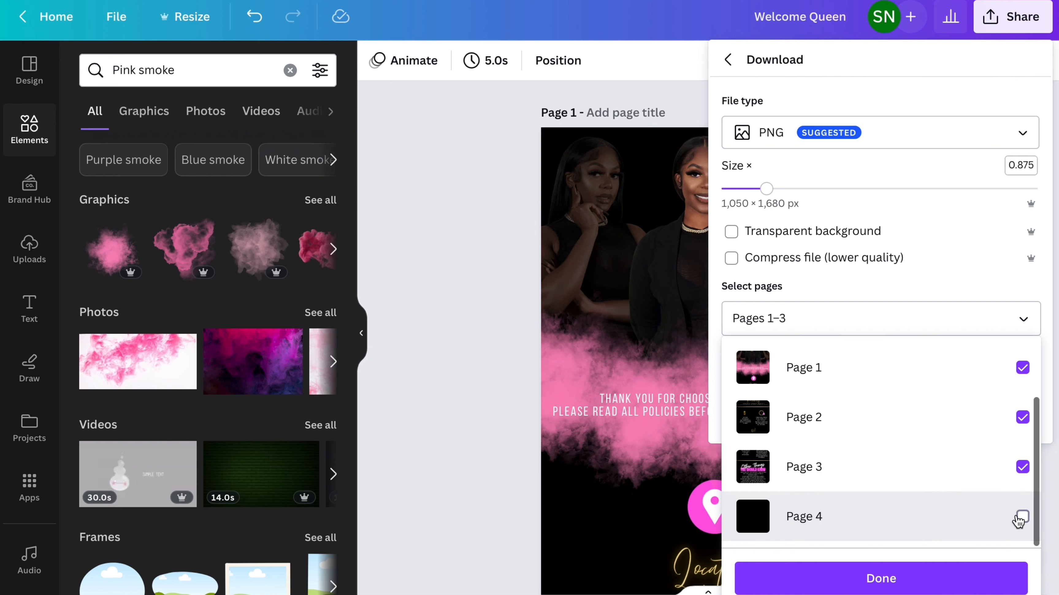
click(971, 575)
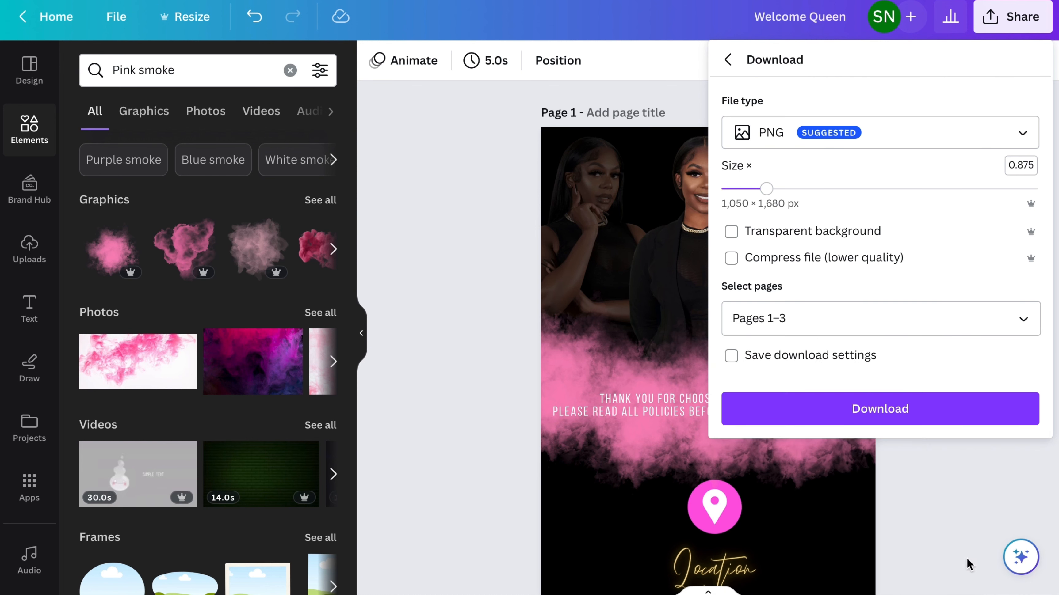
click(957, 419)
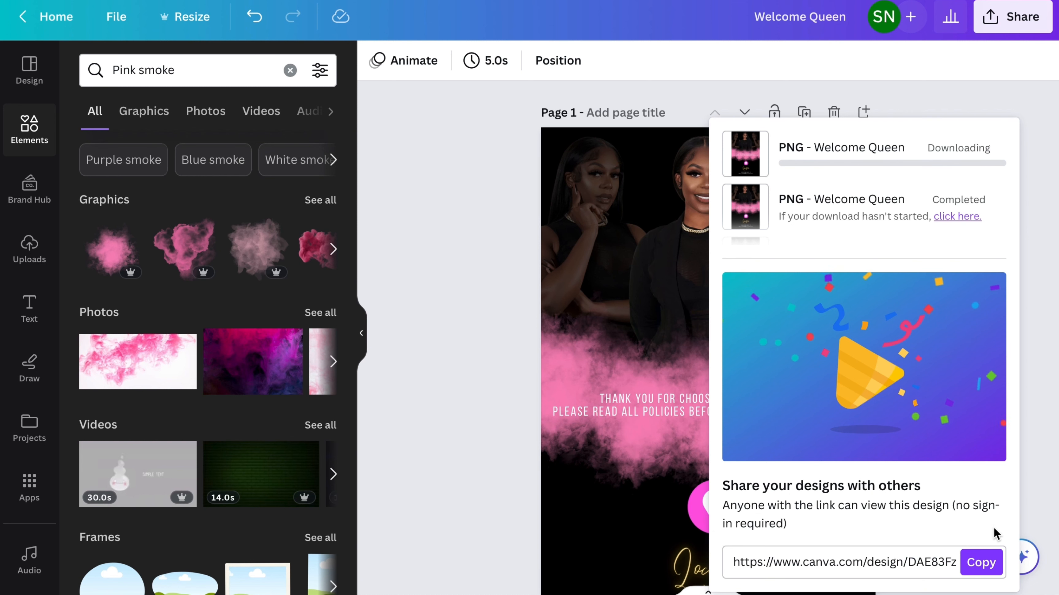
Check the browser's downloads list for the exported Welcome Queen folders, clear the list, and dismiss the download status.
click(992, 64)
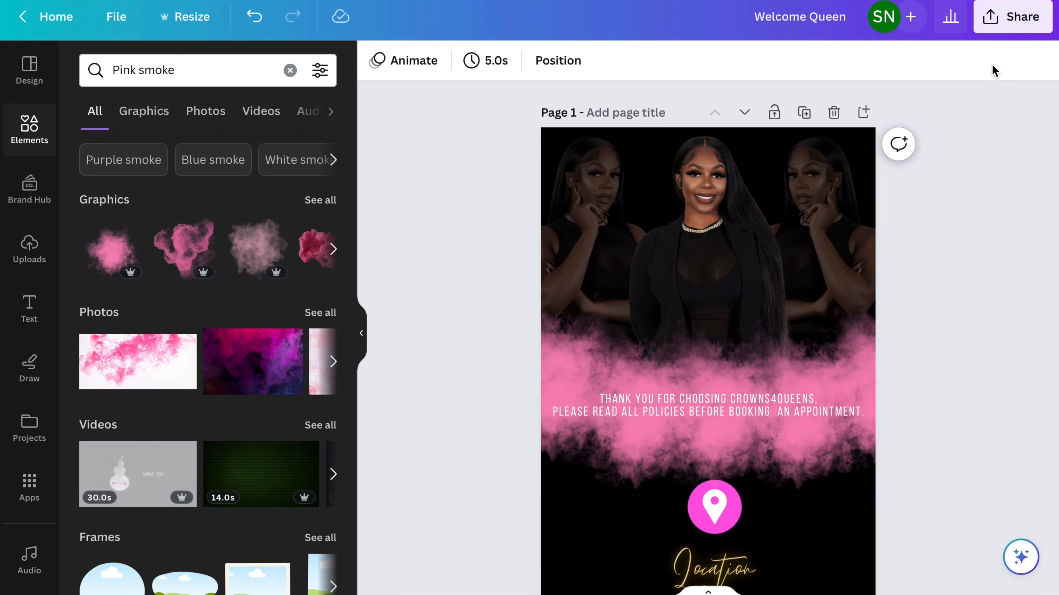
click(1003, 24)
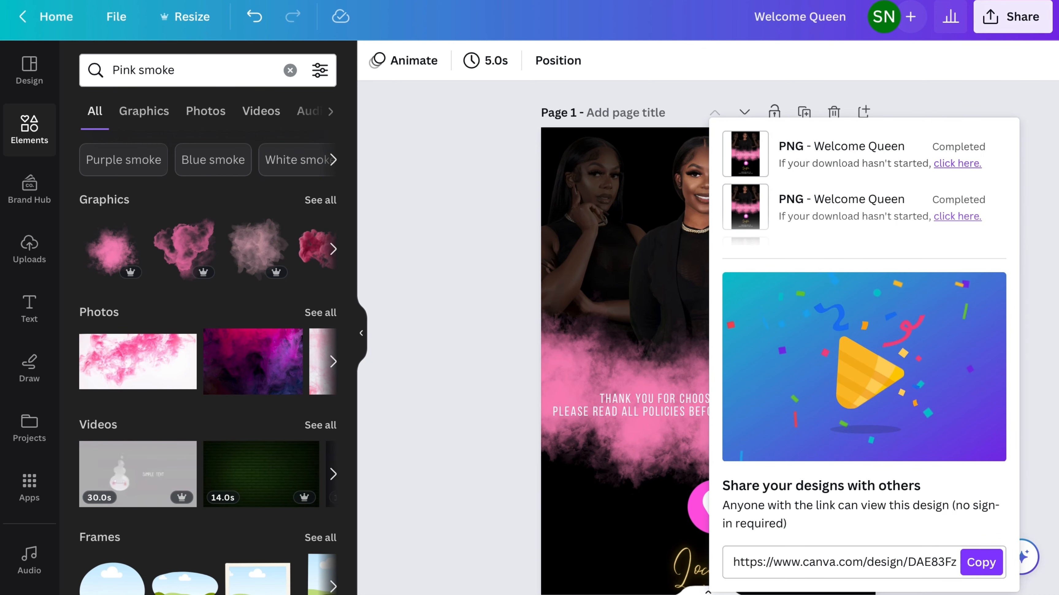
click(964, 3)
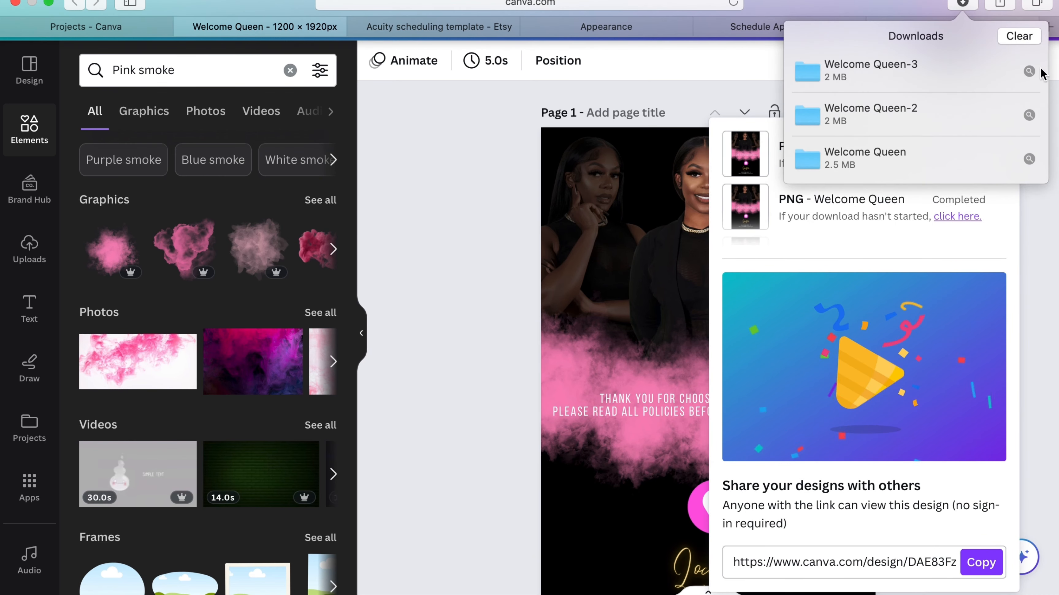
click(1020, 35)
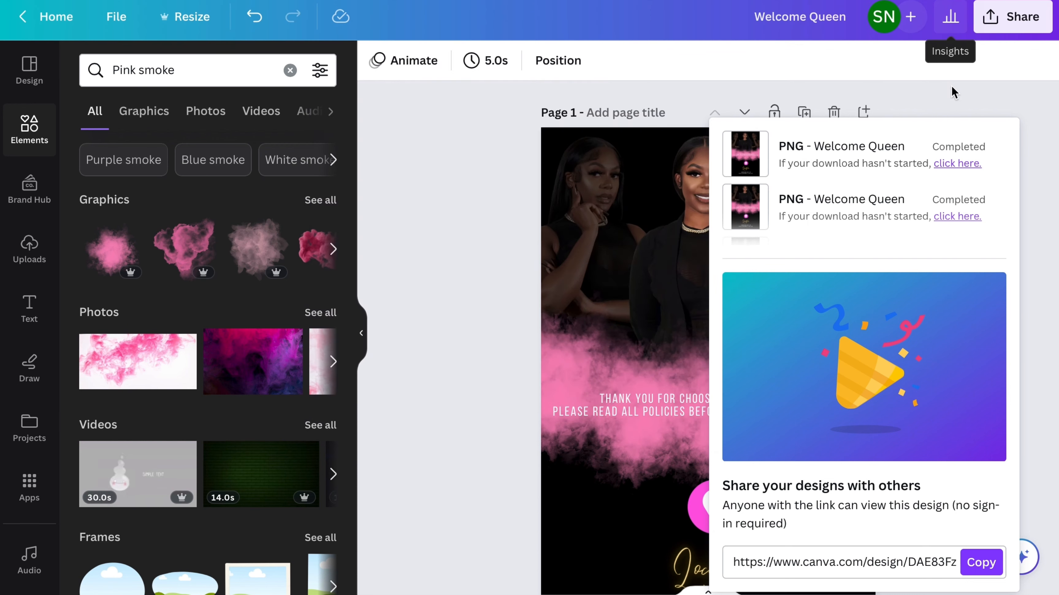
click(478, 255)
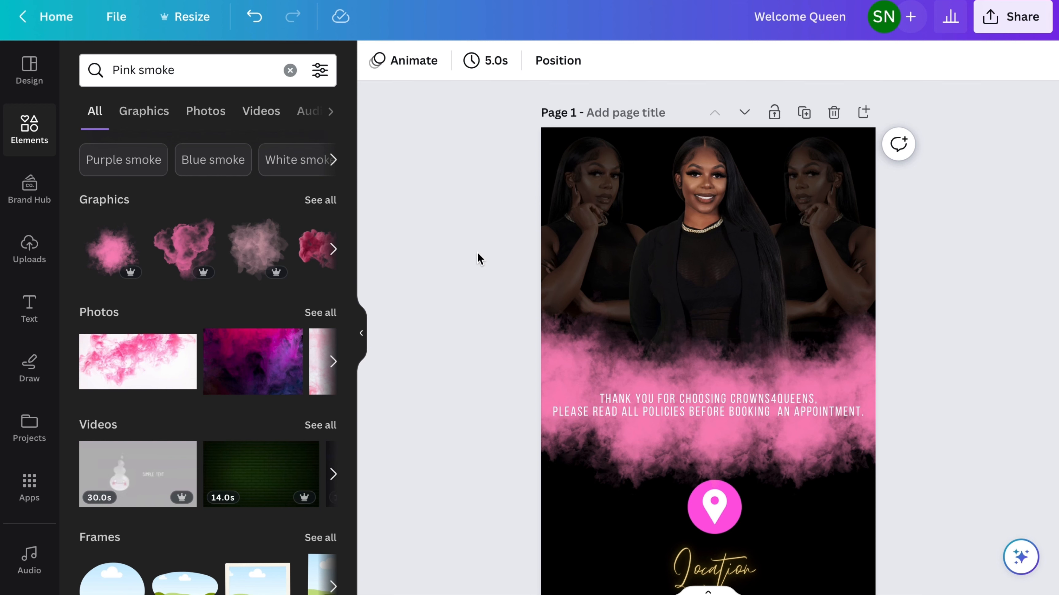
Examine the pink smoke graphic behind page 1's thank-you message and the "Pink smoke" element search used for it.
click(570, 365)
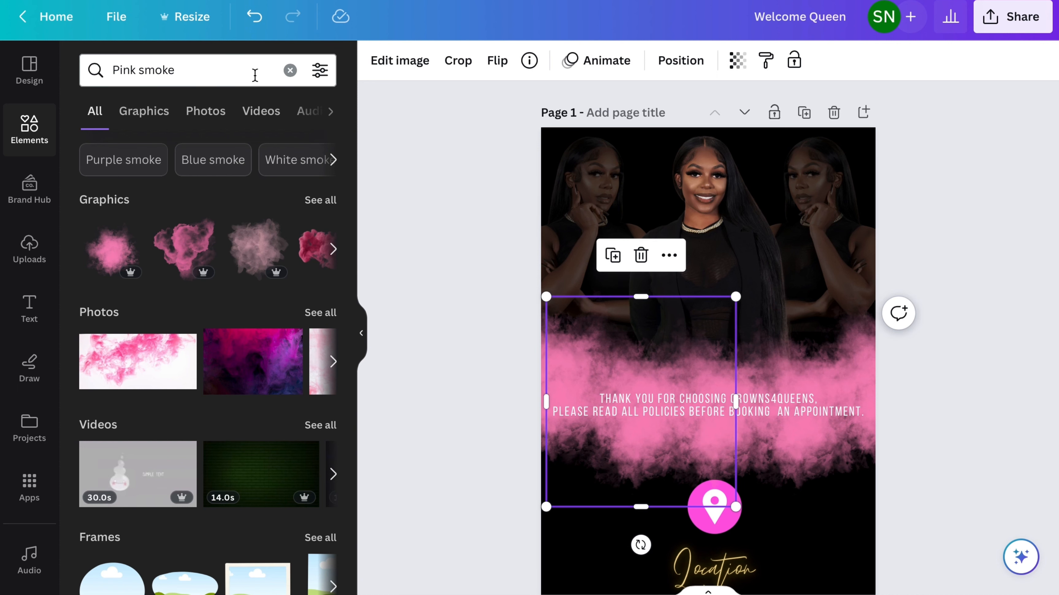
click(255, 74)
click(425, 185)
Check the font and size of the address text under Location on page 1, and view the Availability page.
scroll(442, 139, down, 4)
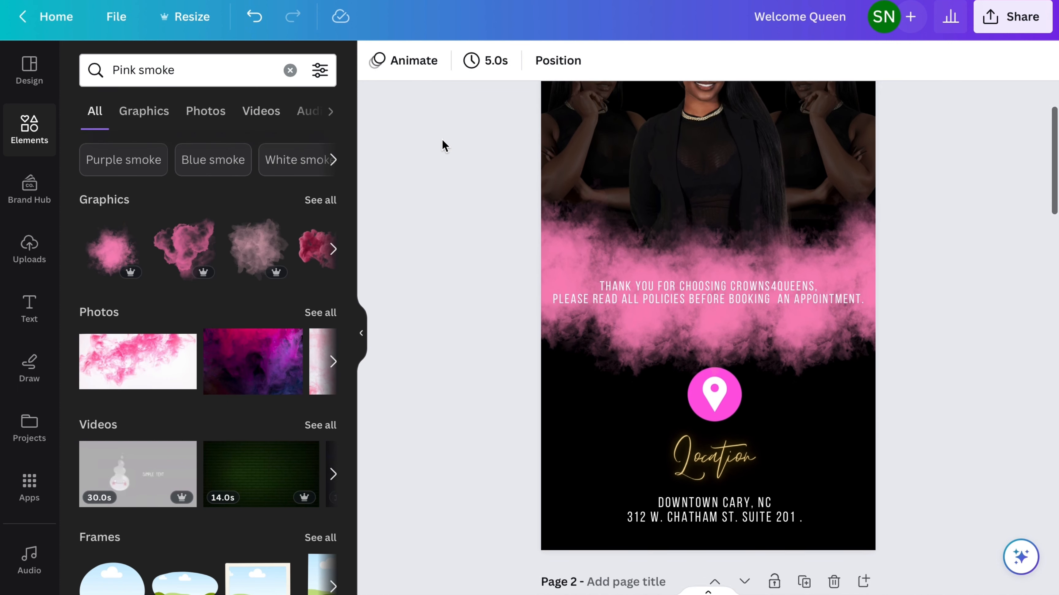
scroll(442, 144, down, 3)
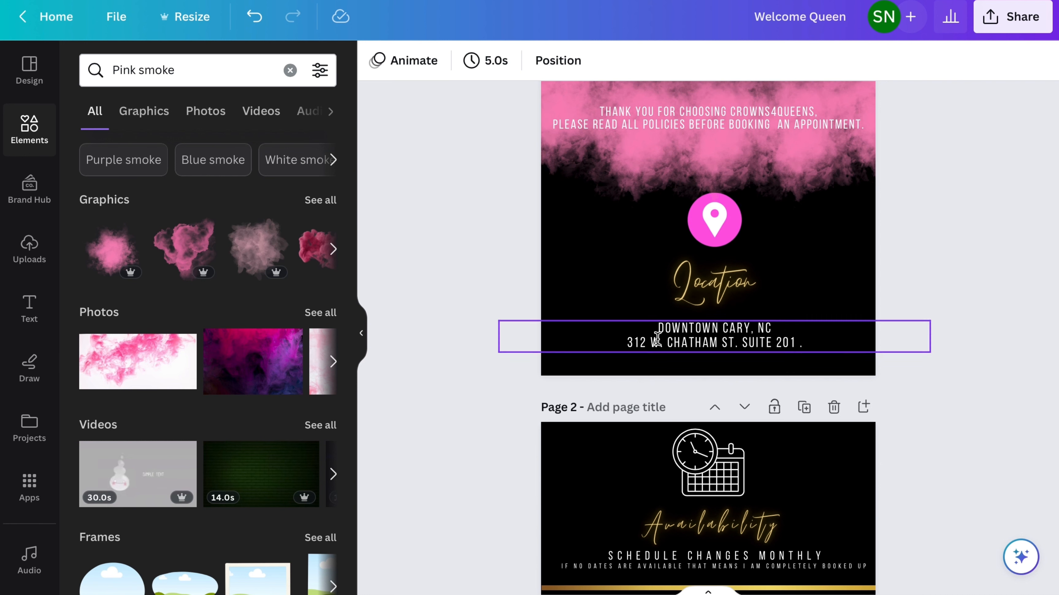
click(646, 348)
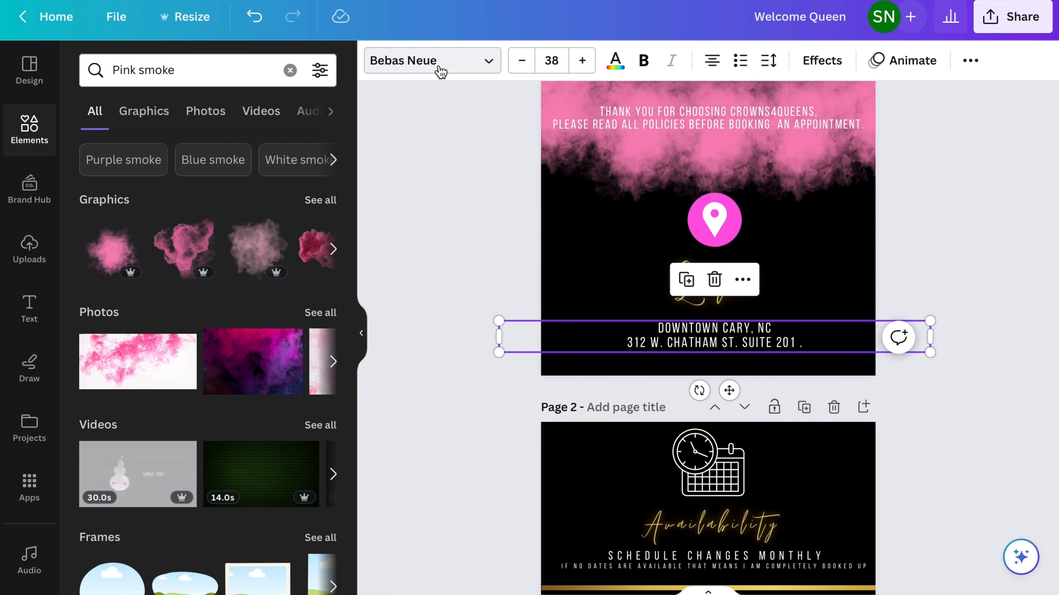
click(470, 273)
scroll(470, 273, down, 4)
scroll(470, 272, down, 3)
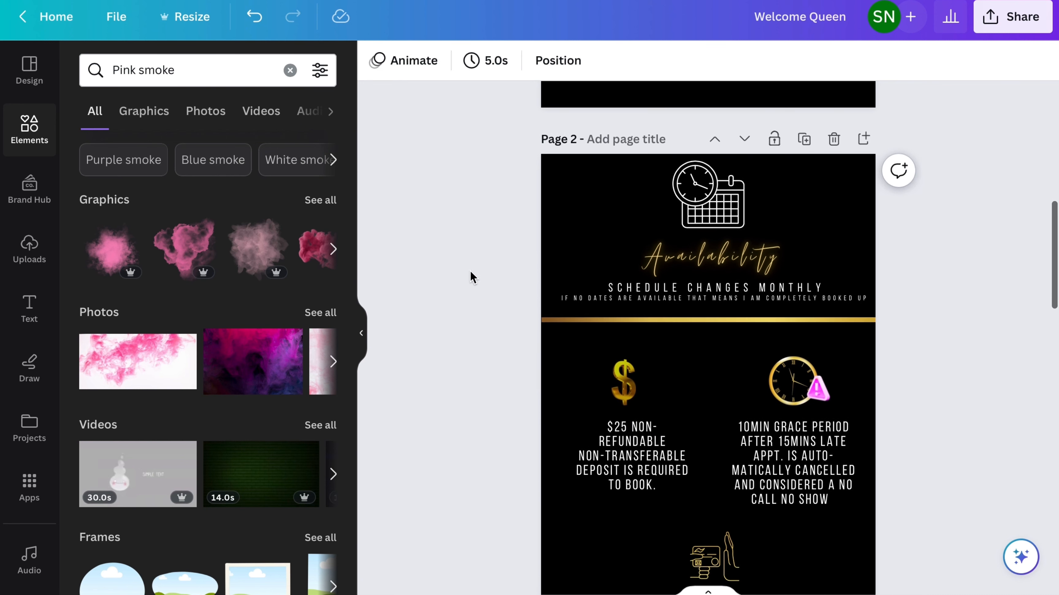